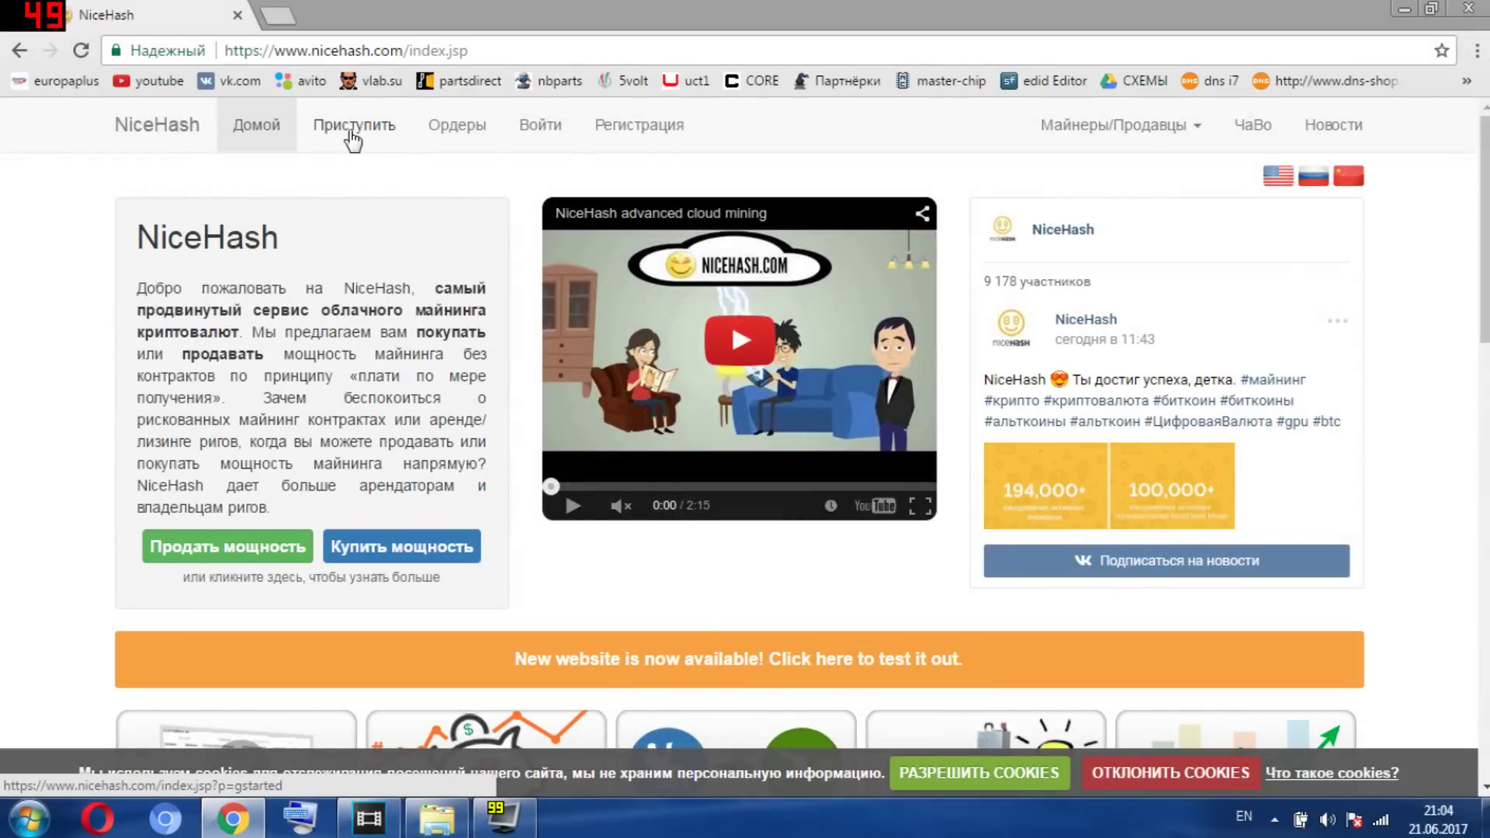
# - Open the NiceHash Miner page for Windows CPU/GPU mining through the getting-started section on selling mining power
pyautogui.click(351, 128)
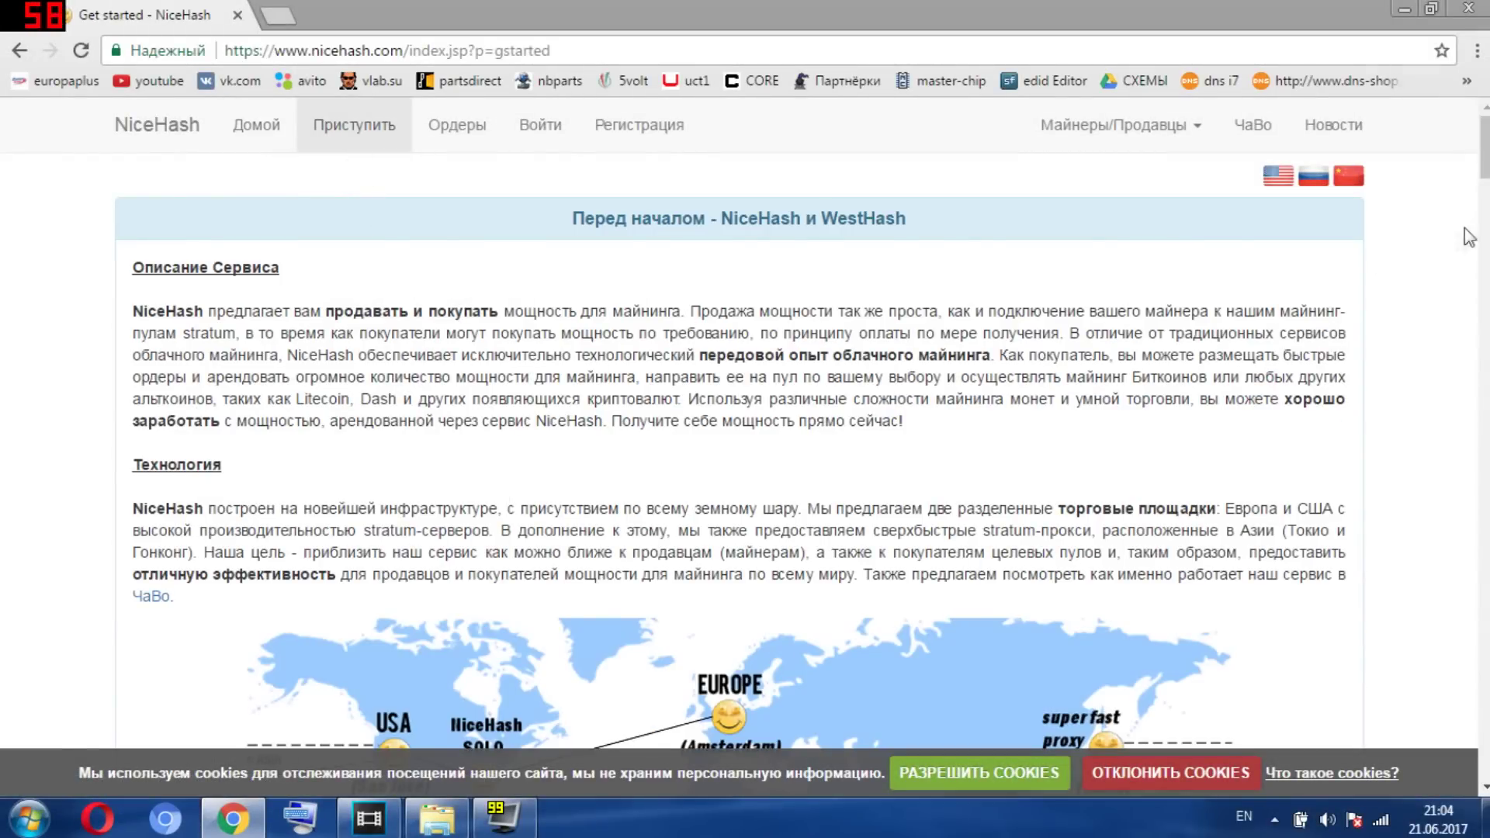
pyautogui.scroll(-1, 1483, 155)
pyautogui.scroll(-12, 599, 305)
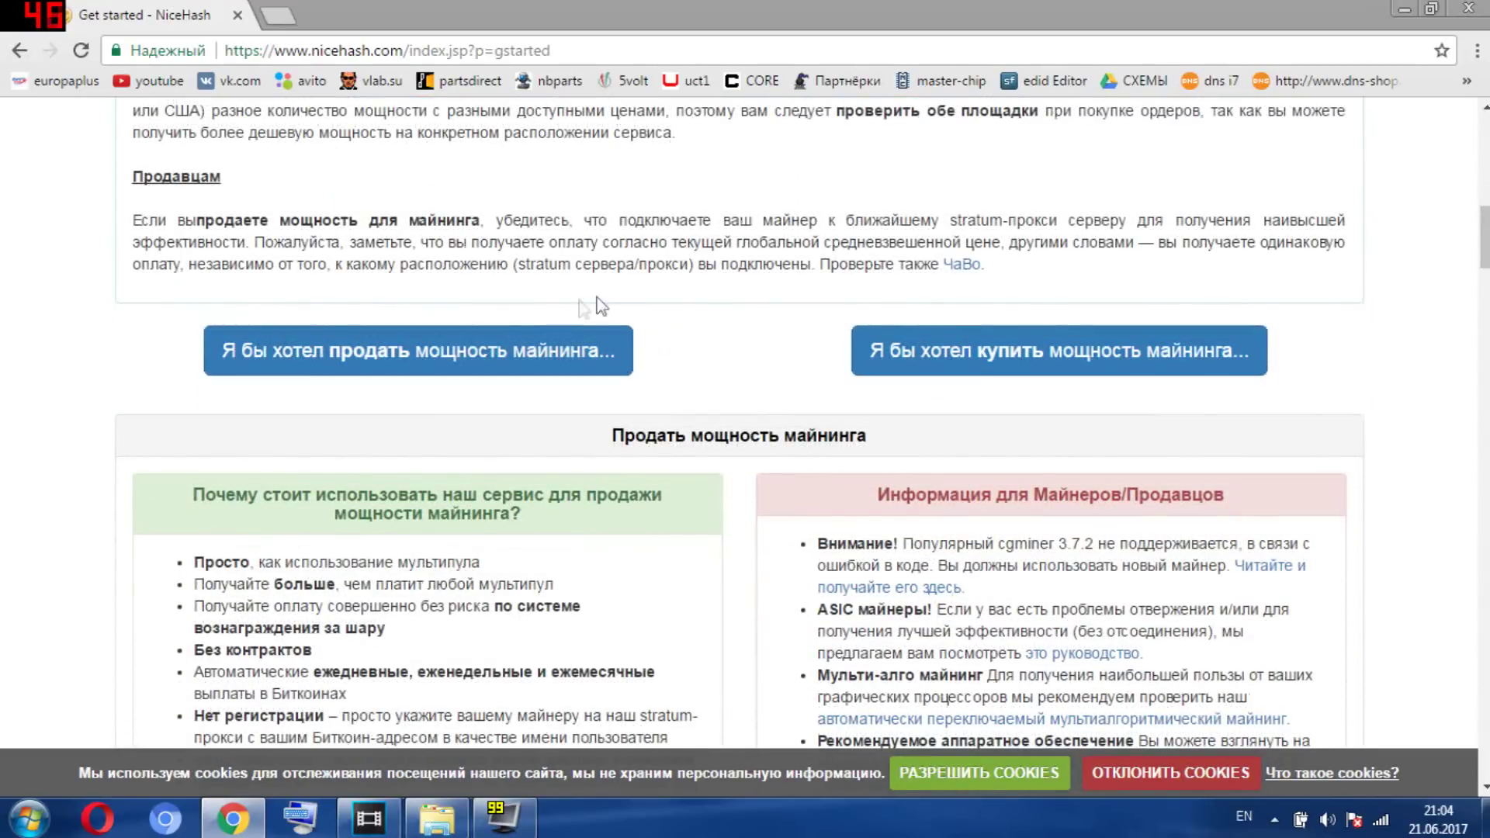
pyautogui.click(497, 347)
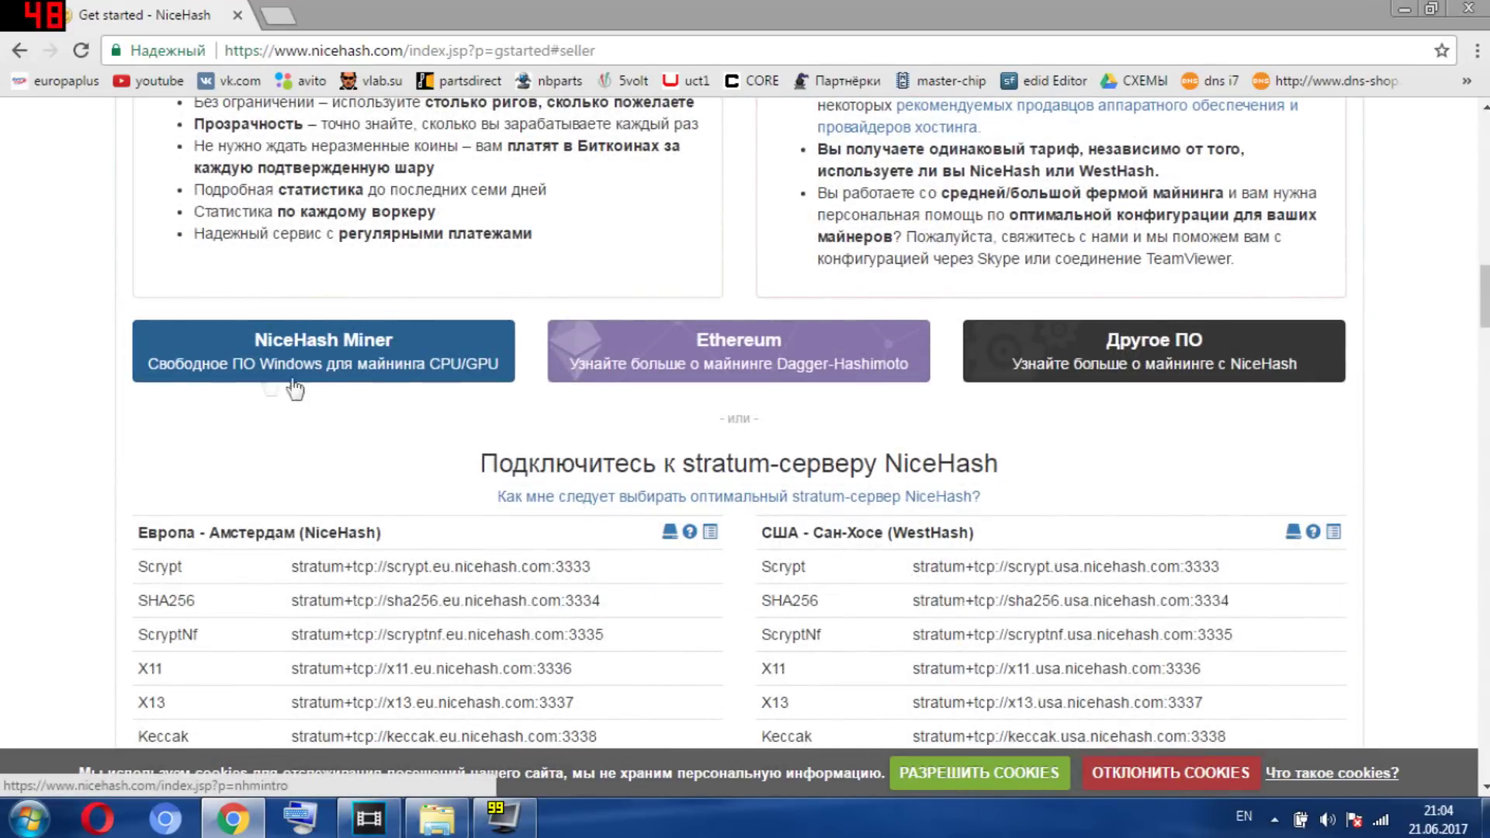
pyautogui.click(375, 373)
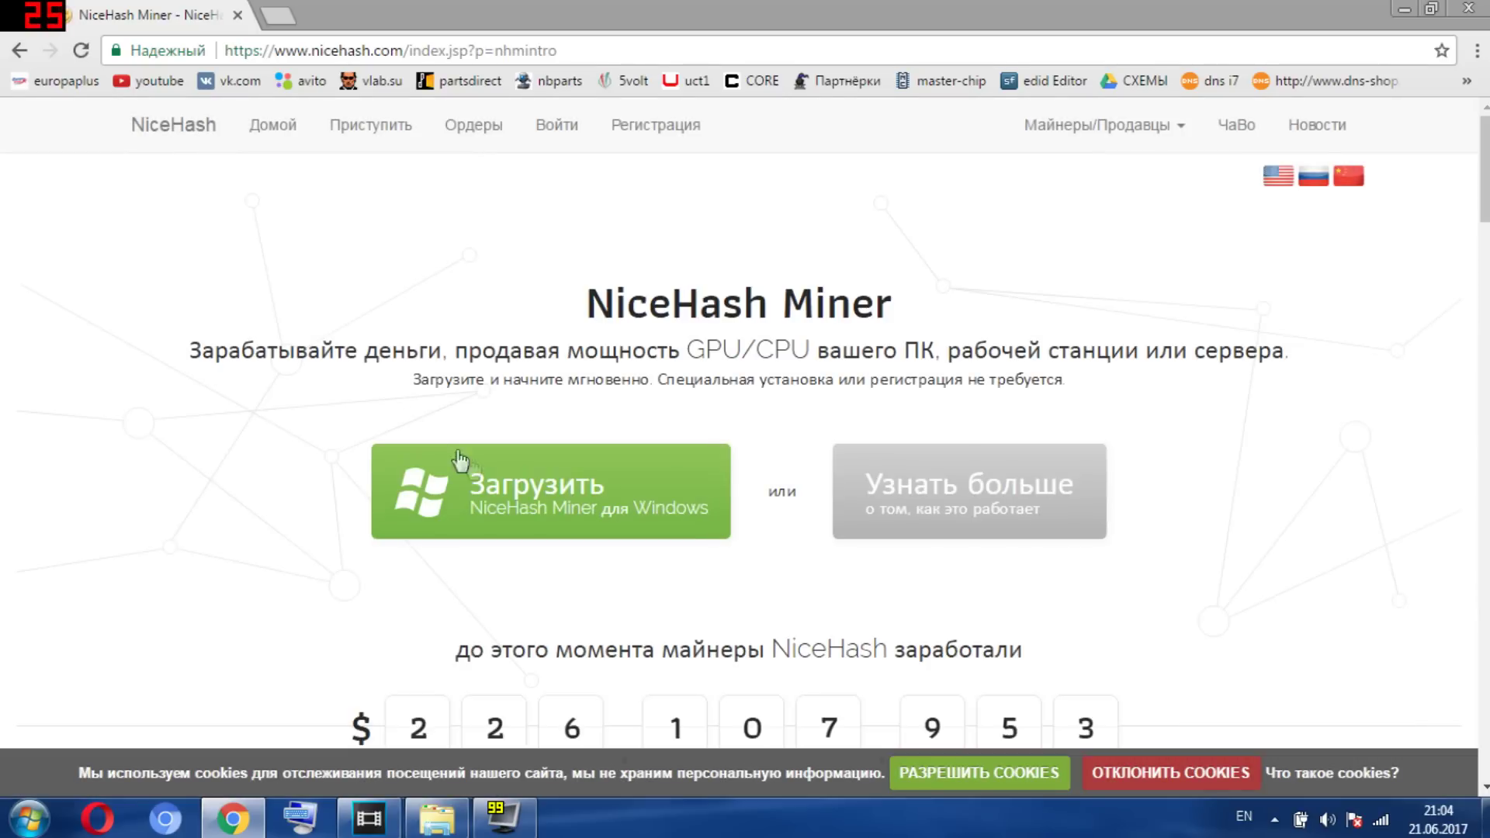
# - Temporarily disable the ESET Smart Security protection until the next reboot
pyautogui.click(1274, 819)
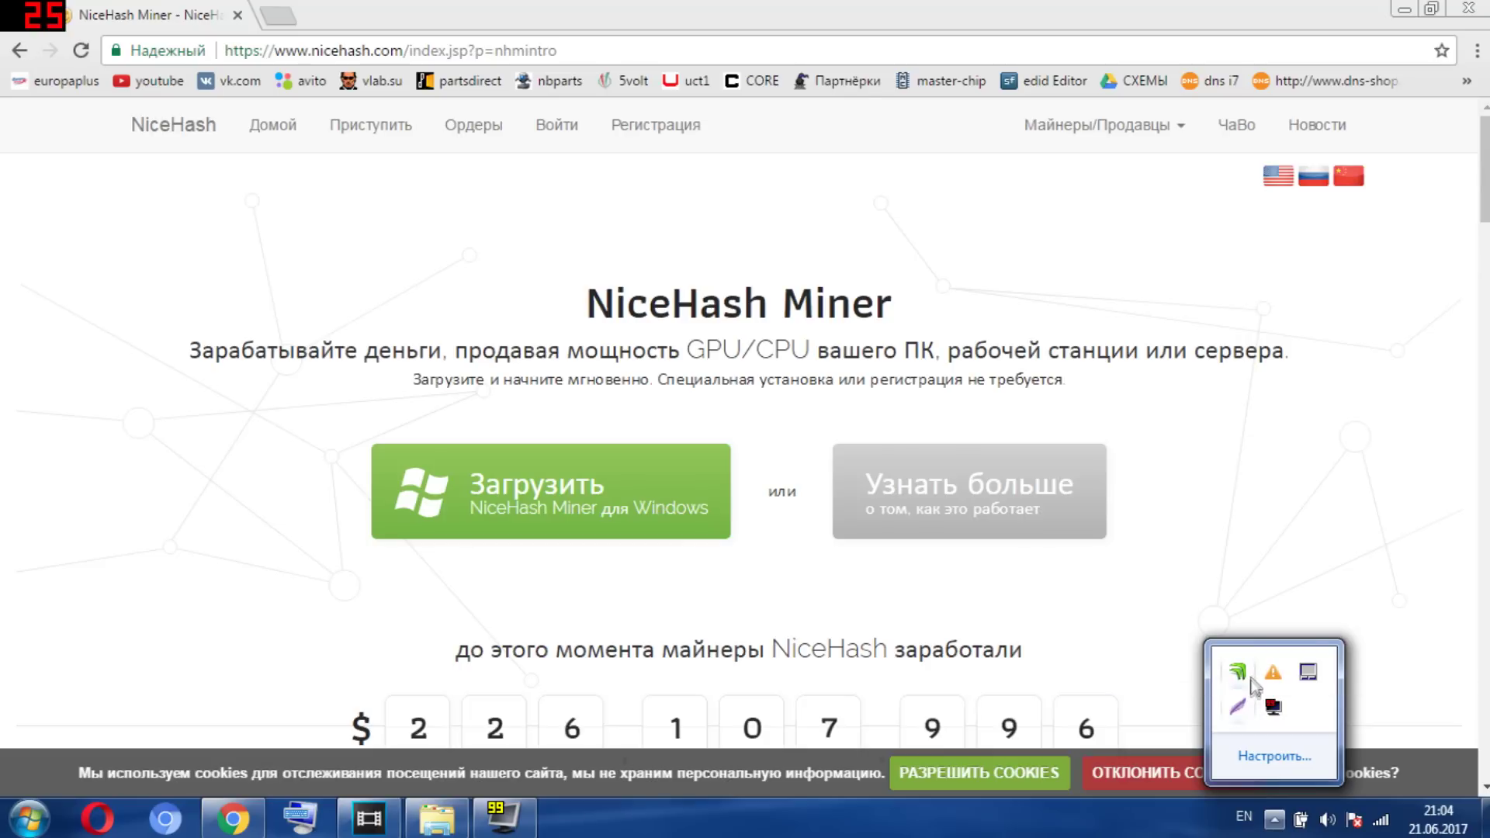
pyautogui.rightClick(1273, 672)
pyautogui.click(1094, 471)
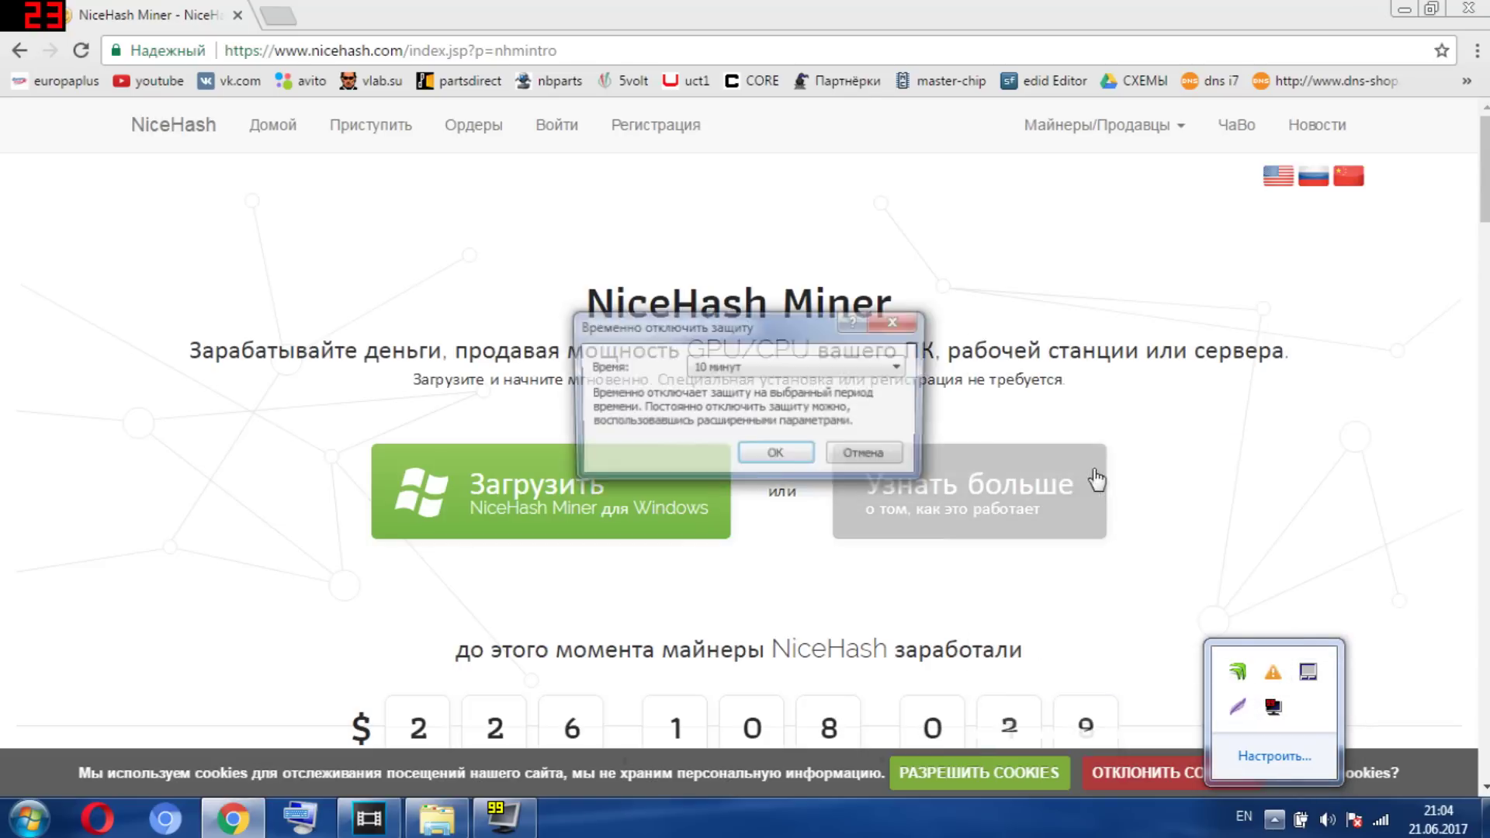
pyautogui.click(761, 367)
pyautogui.click(729, 450)
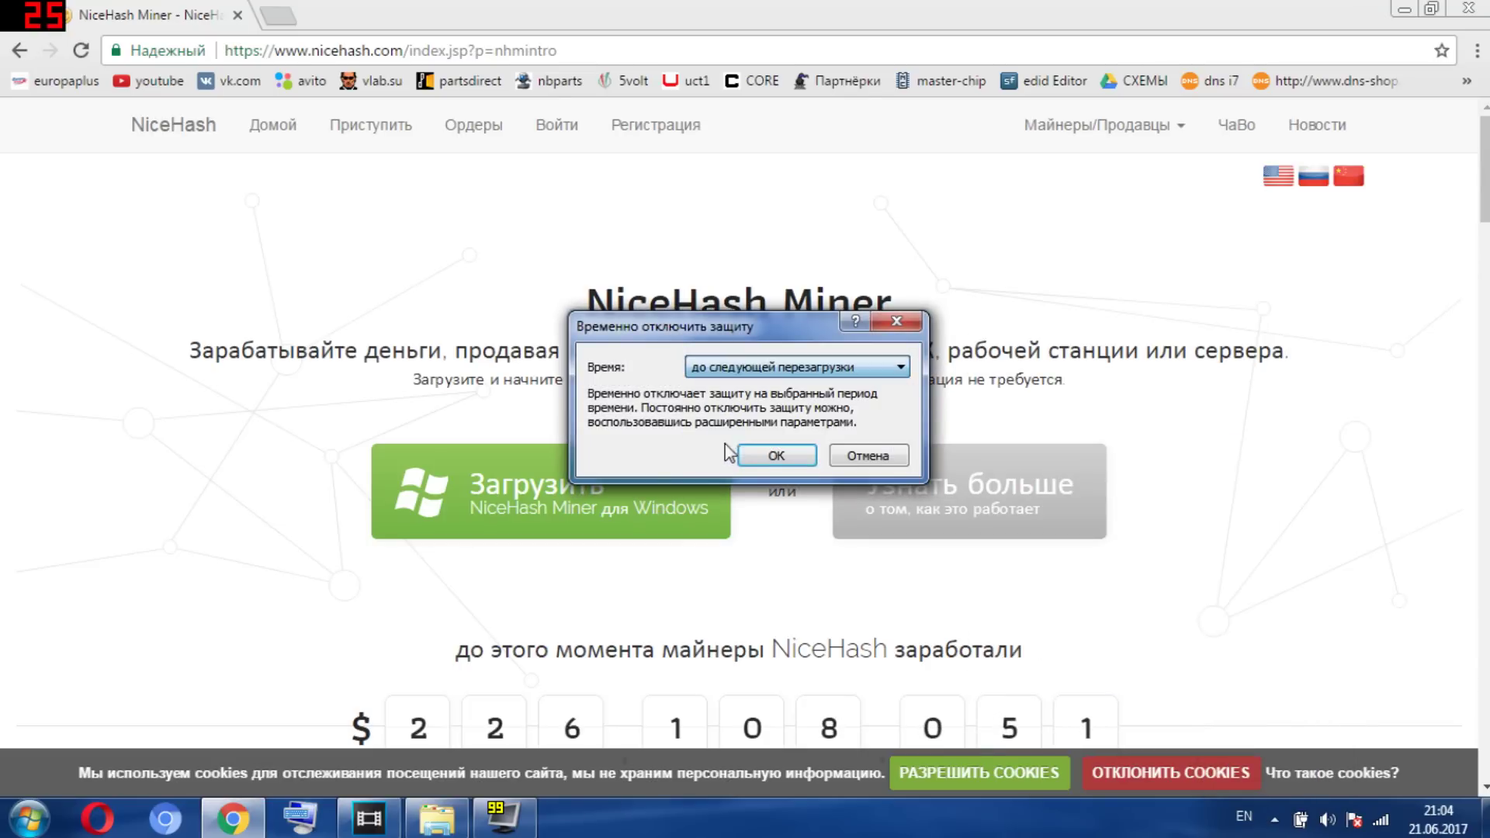
pyautogui.click(760, 454)
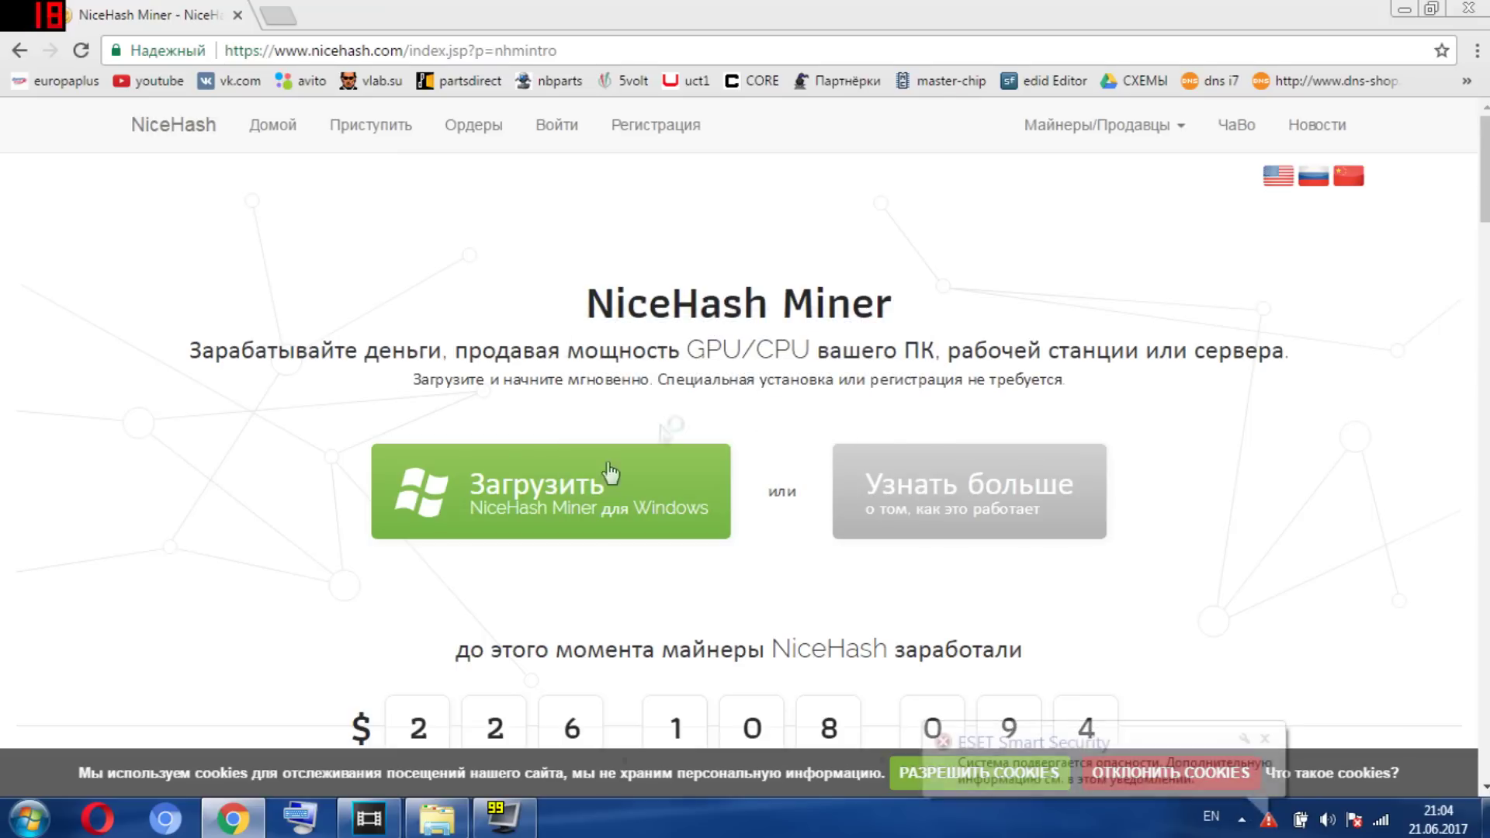
# - Download NiceHash Miner for Windows and accept the notice about browsers blocking the file
pyautogui.click(543, 503)
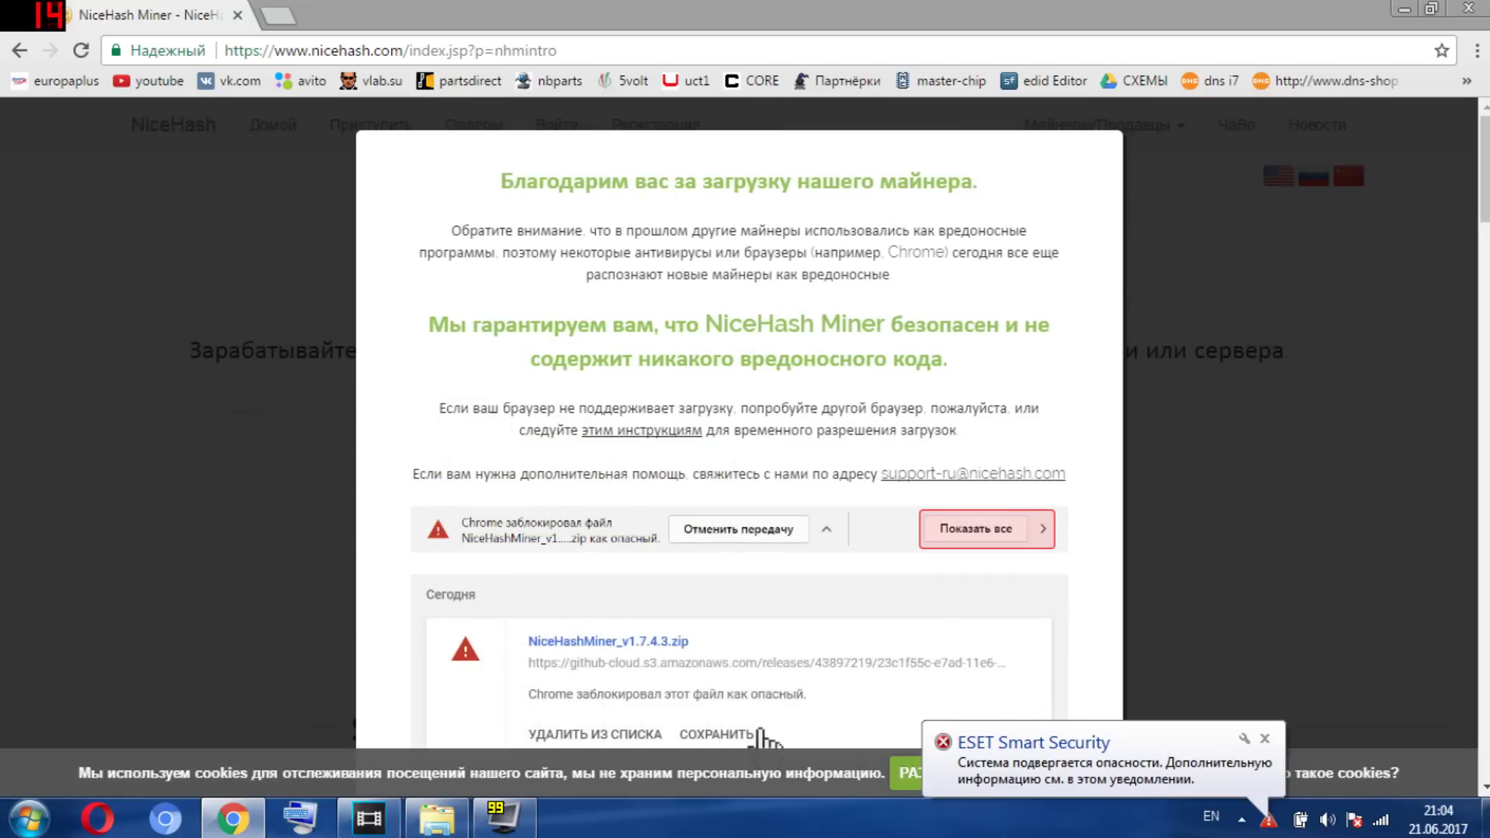
pyautogui.scroll(-4, 590, 497)
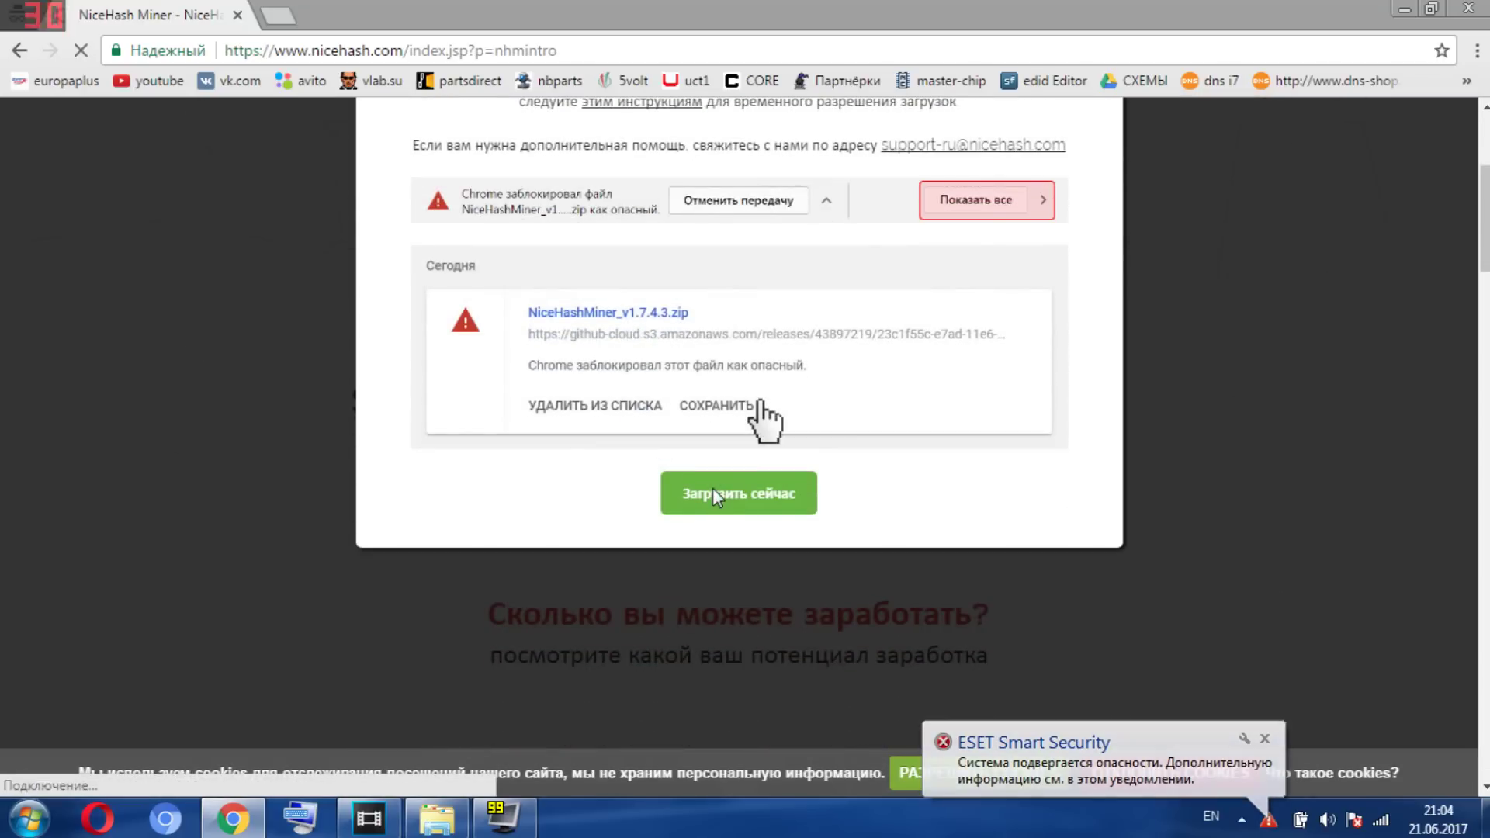
pyautogui.click(712, 490)
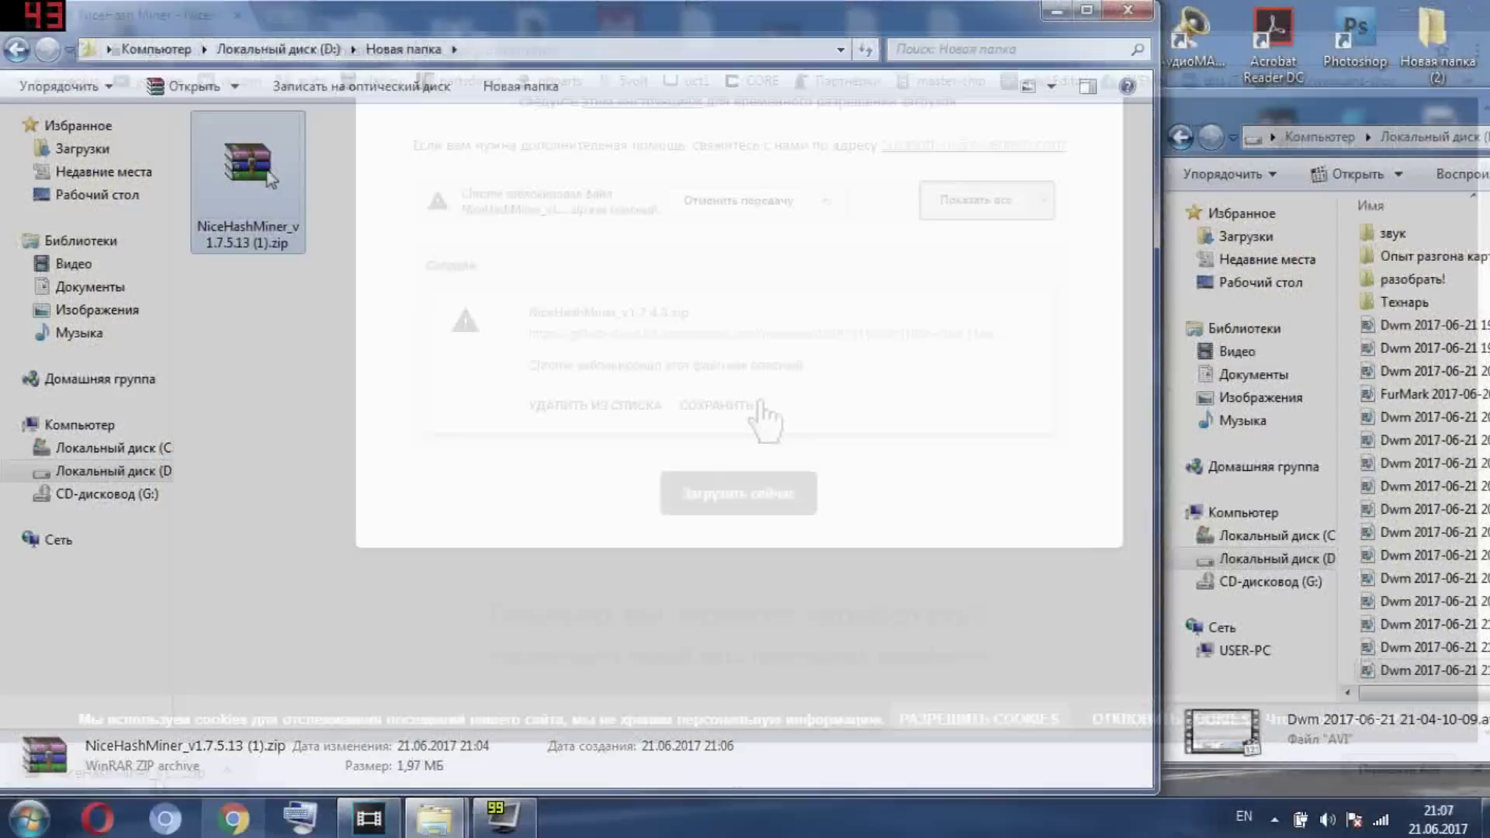
# - Extract the NiceHashMiner_v1.7.5.13 (1).zip archive in its folder and launch NiceHashMiner.exe from the extracted folder
pyautogui.rightClick(268, 177)
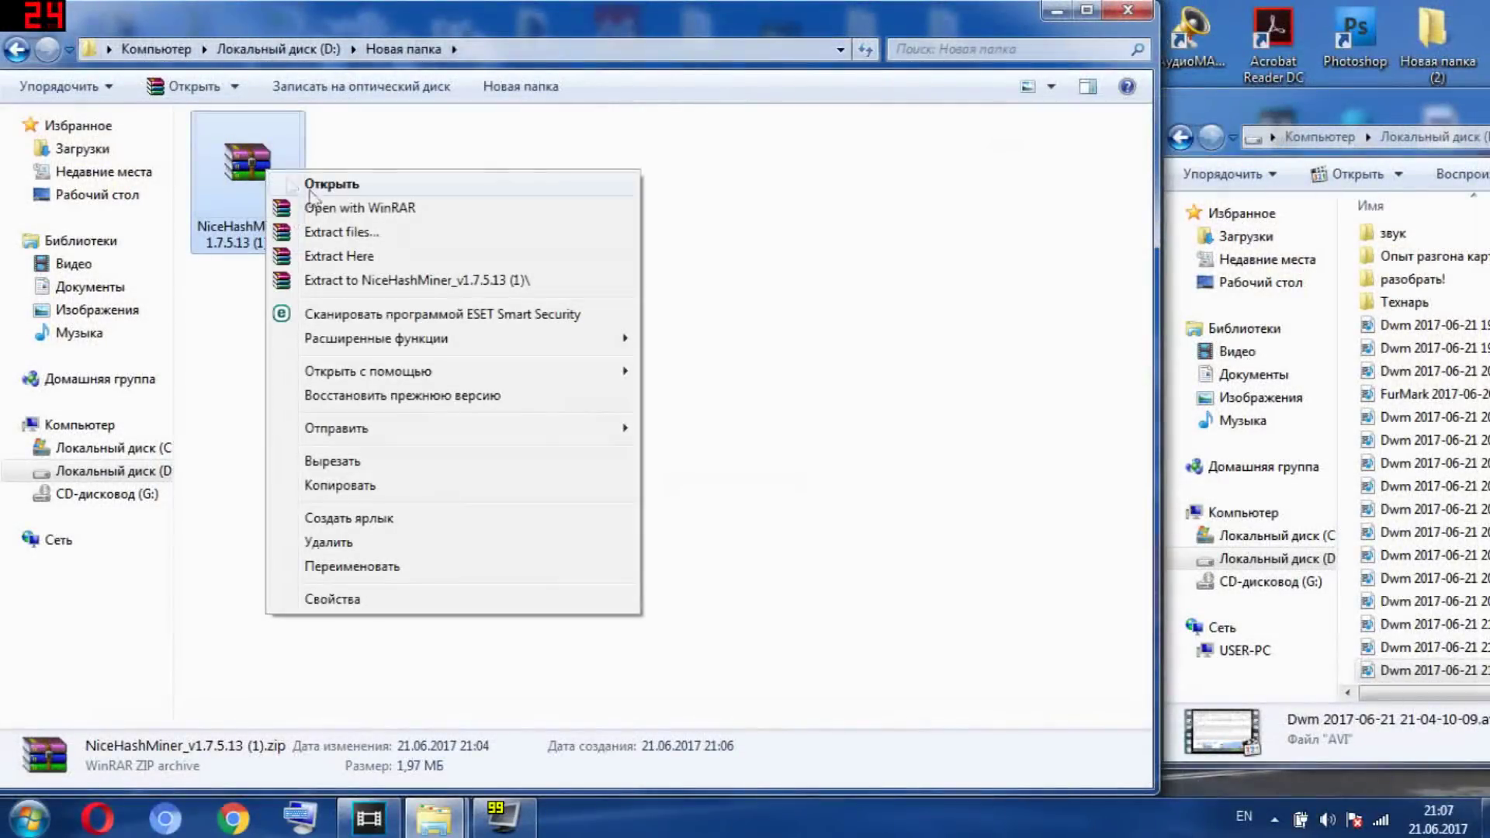
pyautogui.click(341, 221)
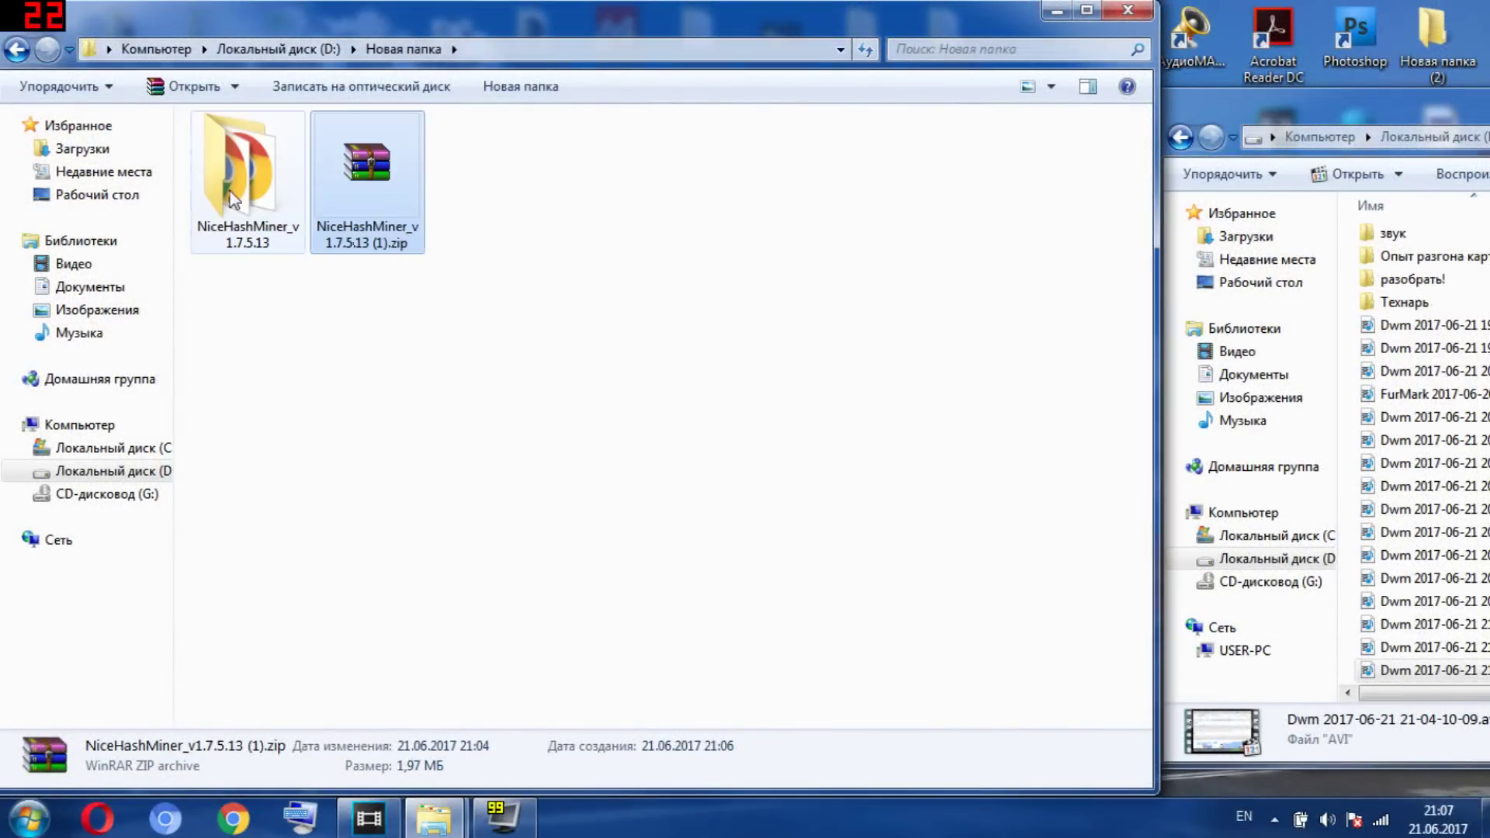
pyautogui.doubleClick(247, 170)
pyautogui.click(277, 504)
pyautogui.doubleClick(273, 500)
pyautogui.click(792, 429)
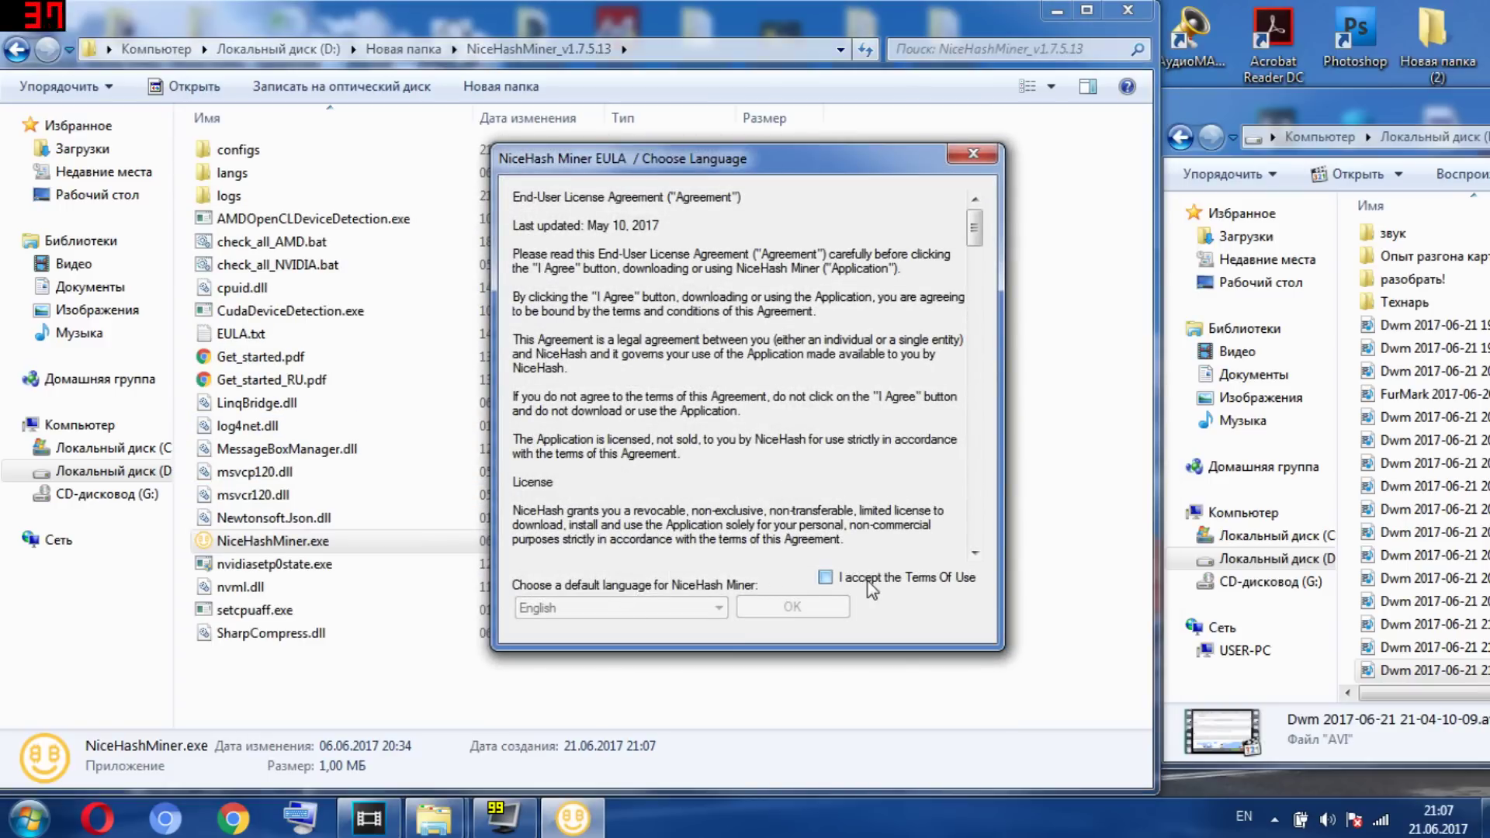
# - Accept the NiceHash Miner terms of use and set Russian as the default language
pyautogui.click(867, 582)
pyautogui.click(699, 607)
pyautogui.click(661, 643)
pyautogui.click(774, 608)
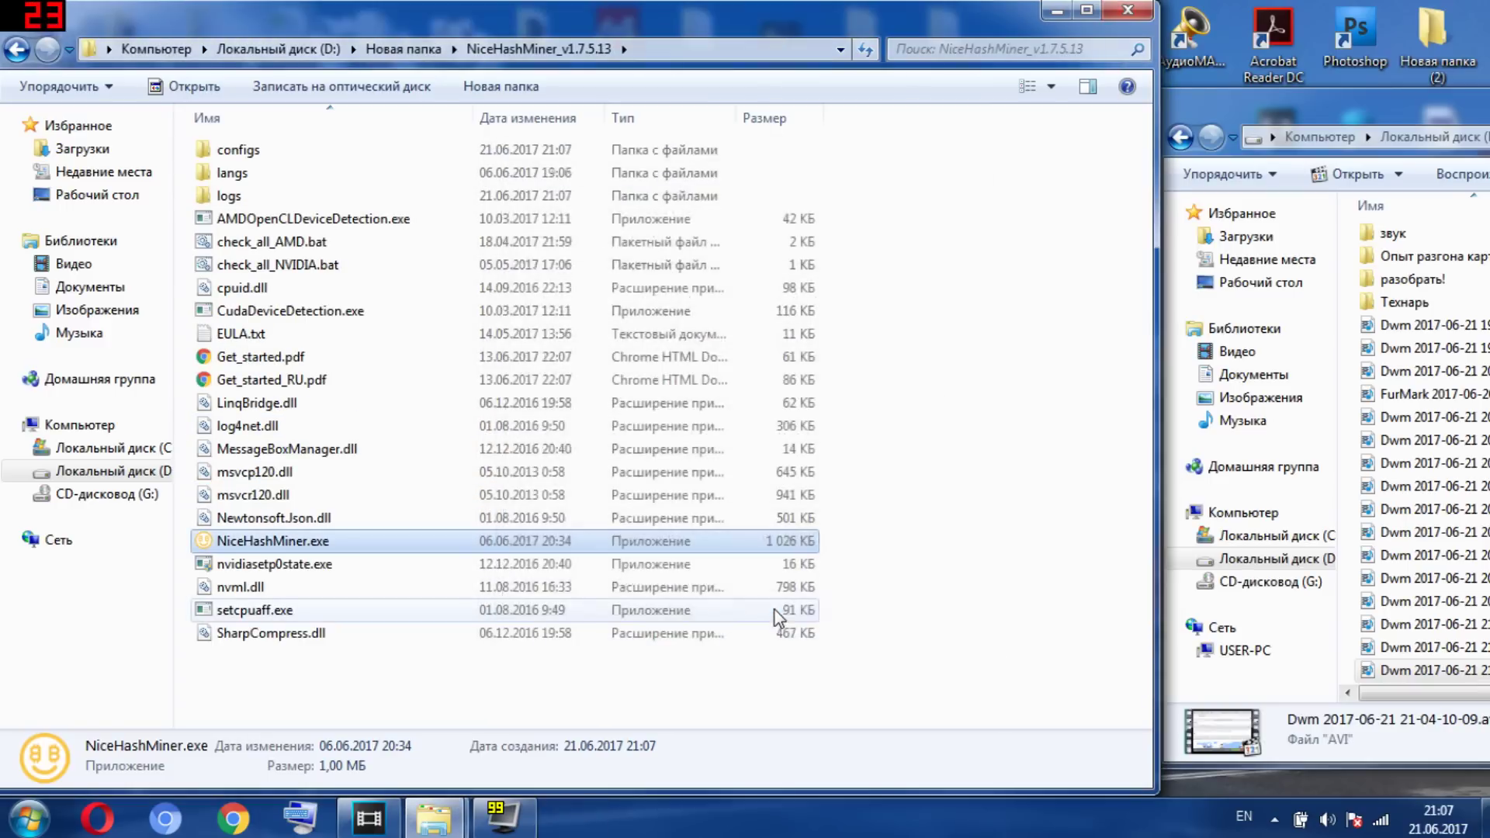
pyautogui.click(667, 548)
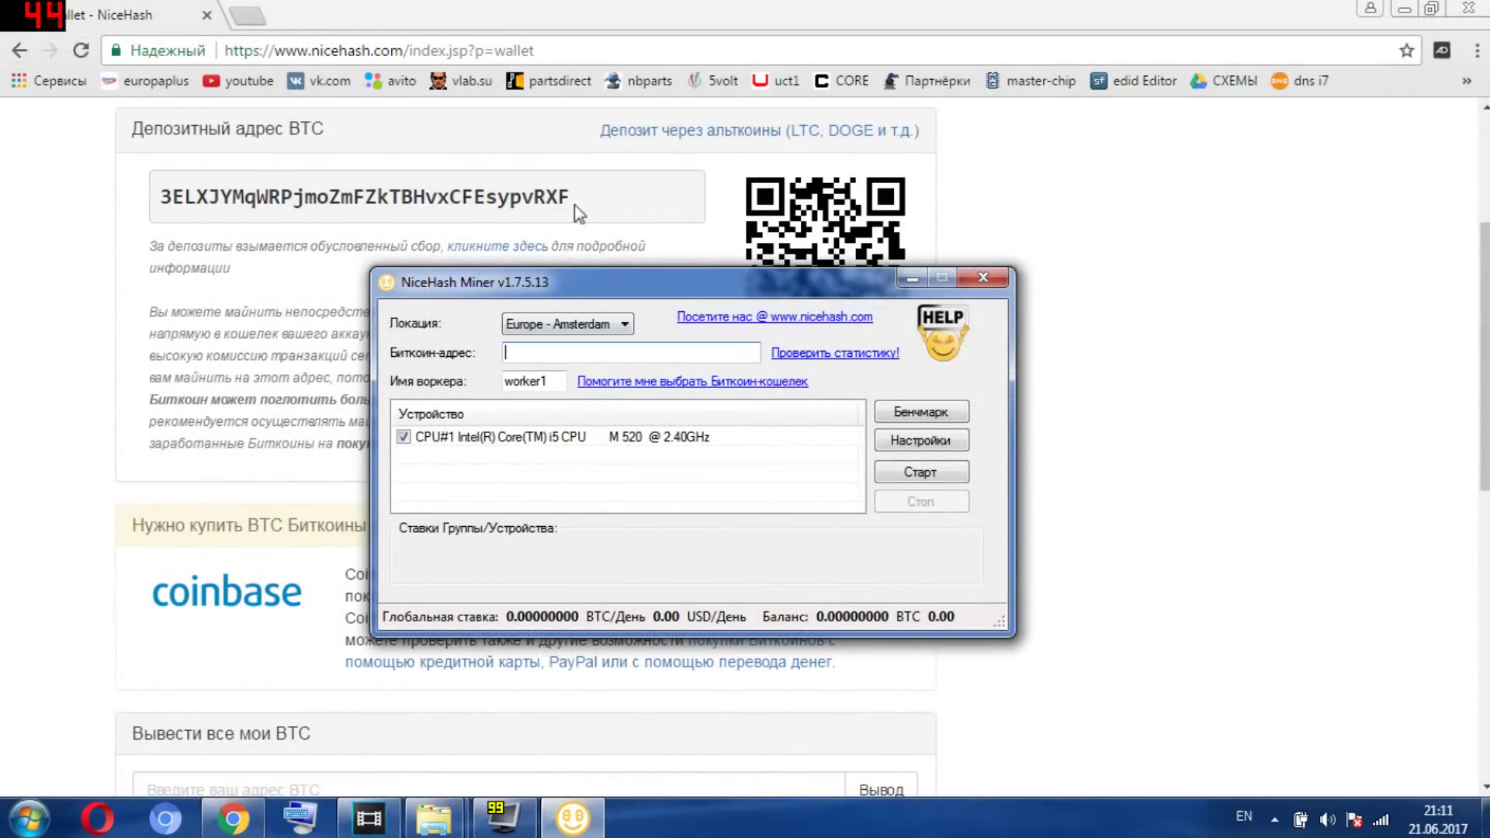
# - Copy the BTC deposit address from the NiceHash wallet page into NiceHash Miner's Bitcoin address field
pyautogui.moveTo(575, 208); pyautogui.dragTo(160, 214)
pyautogui.rightClick(205, 194)
pyautogui.click(251, 204)
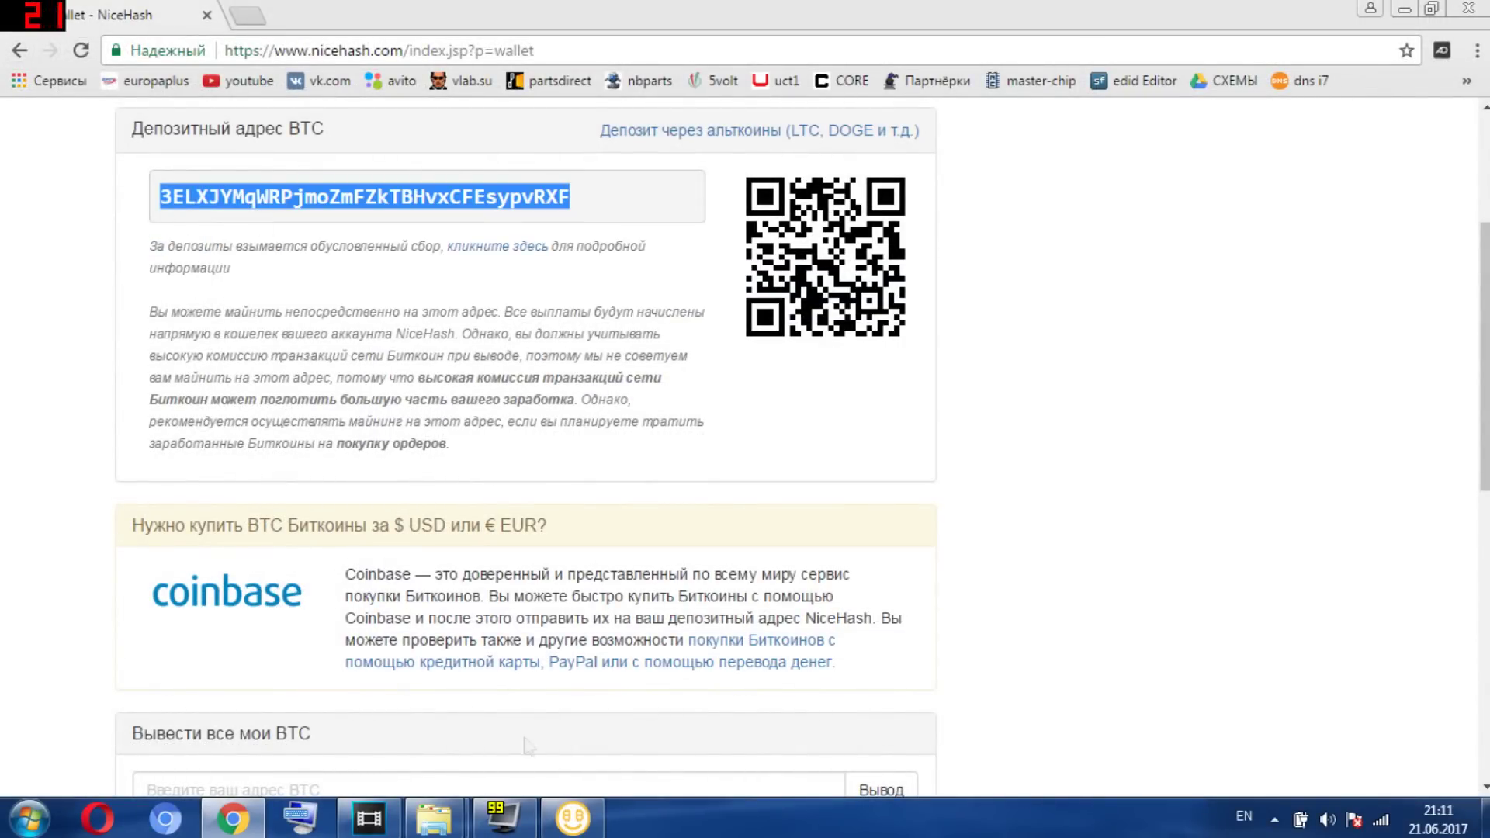
pyautogui.click(573, 818)
pyautogui.rightClick(664, 356)
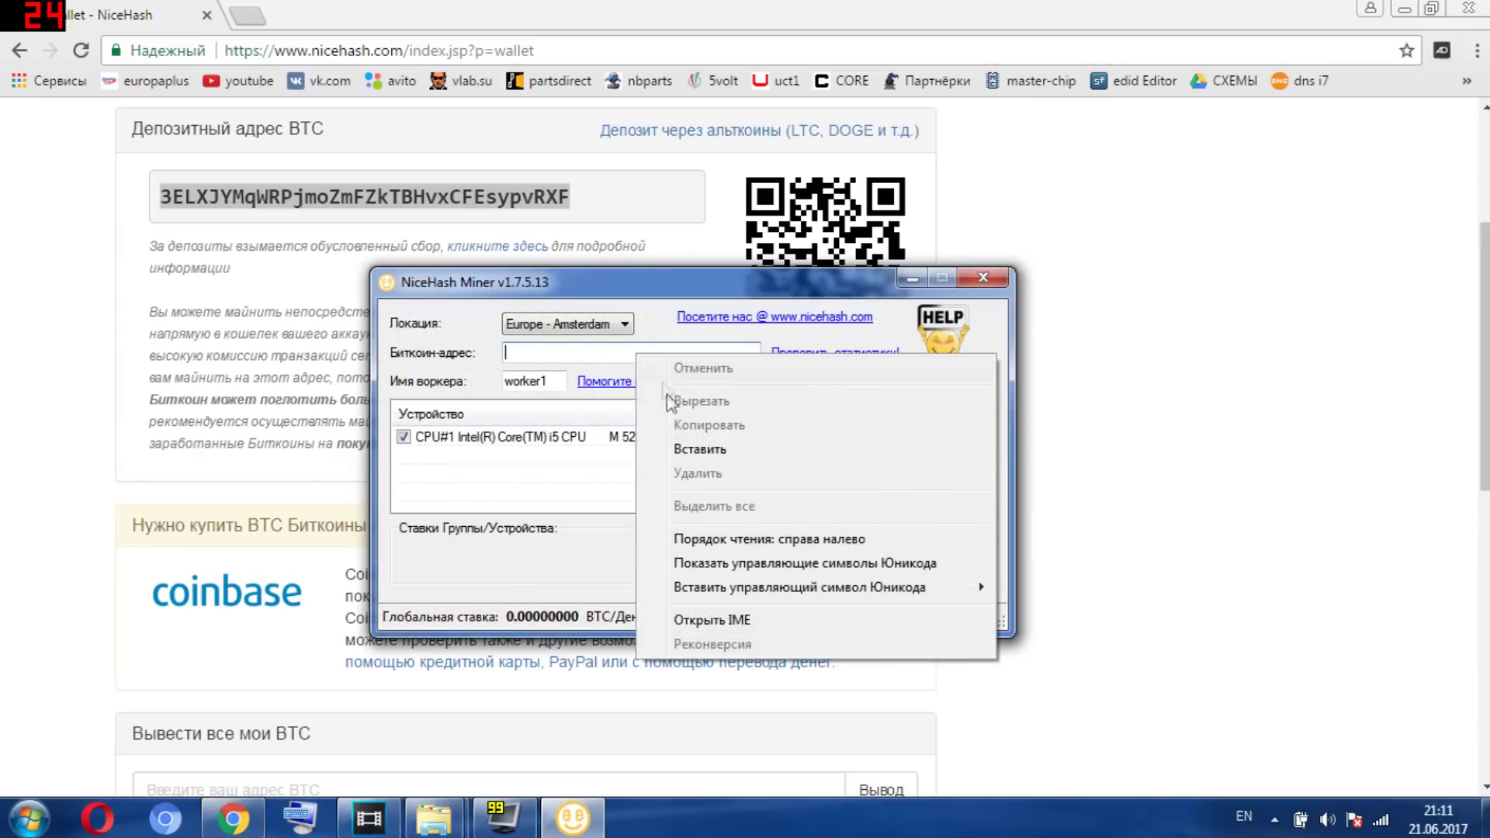
pyautogui.click(691, 448)
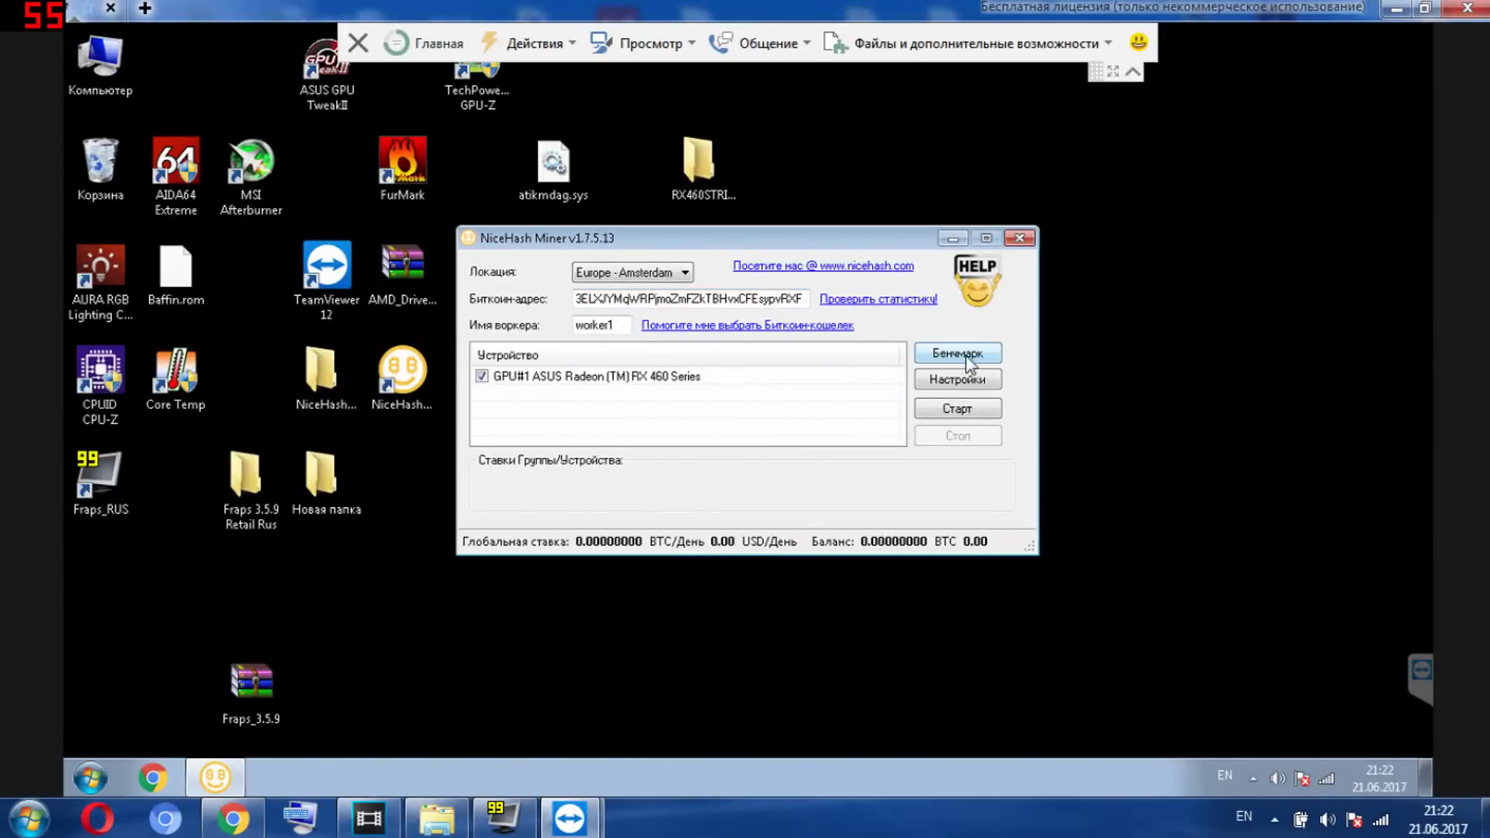
# - Open the benchmark on the remote computer and switch the ASUS Radeon RX 460 off and back on
pyautogui.click(981, 356)
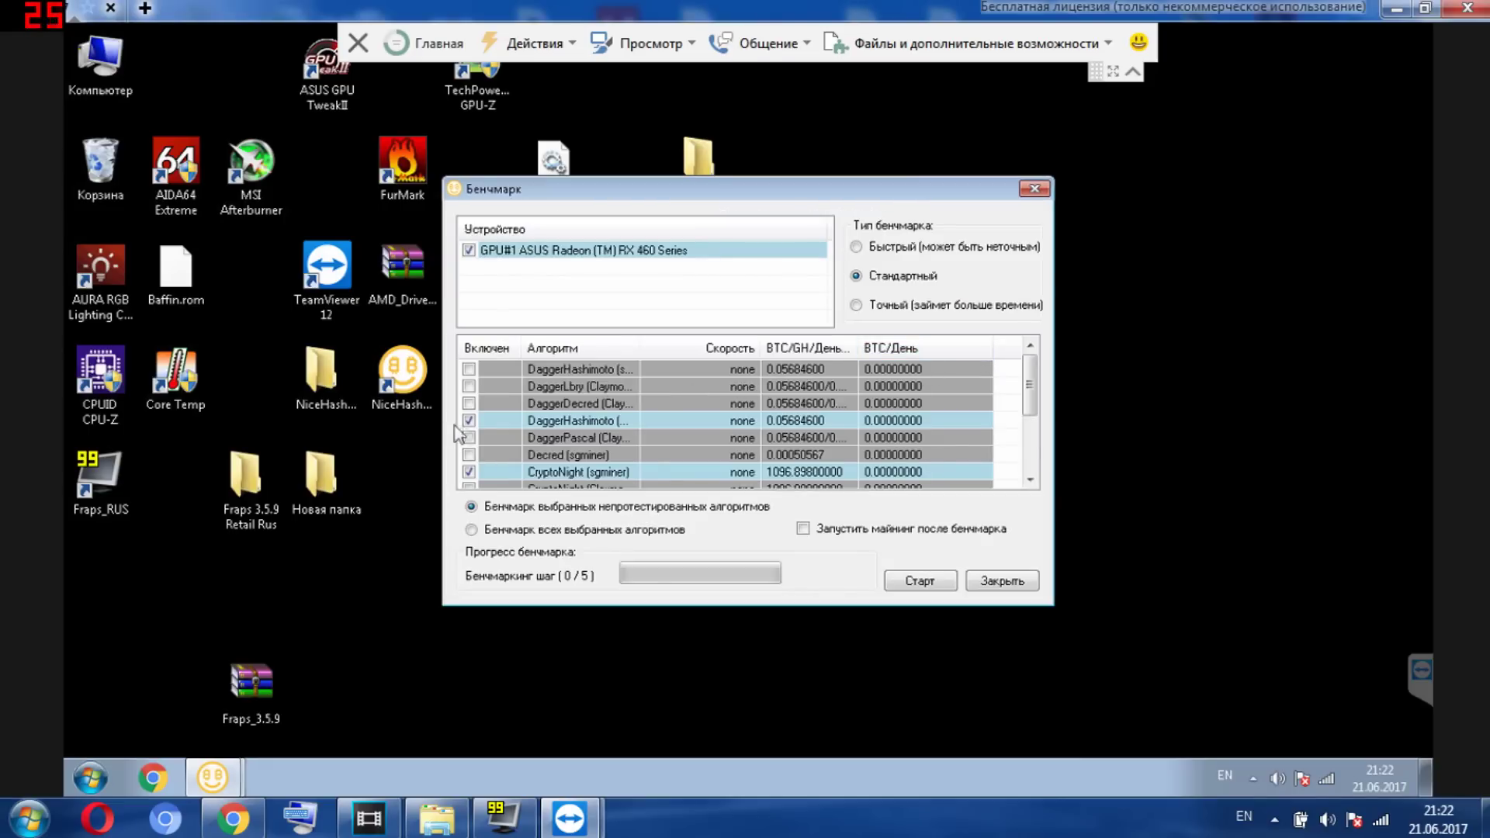
pyautogui.click(469, 250)
pyautogui.click(528, 255)
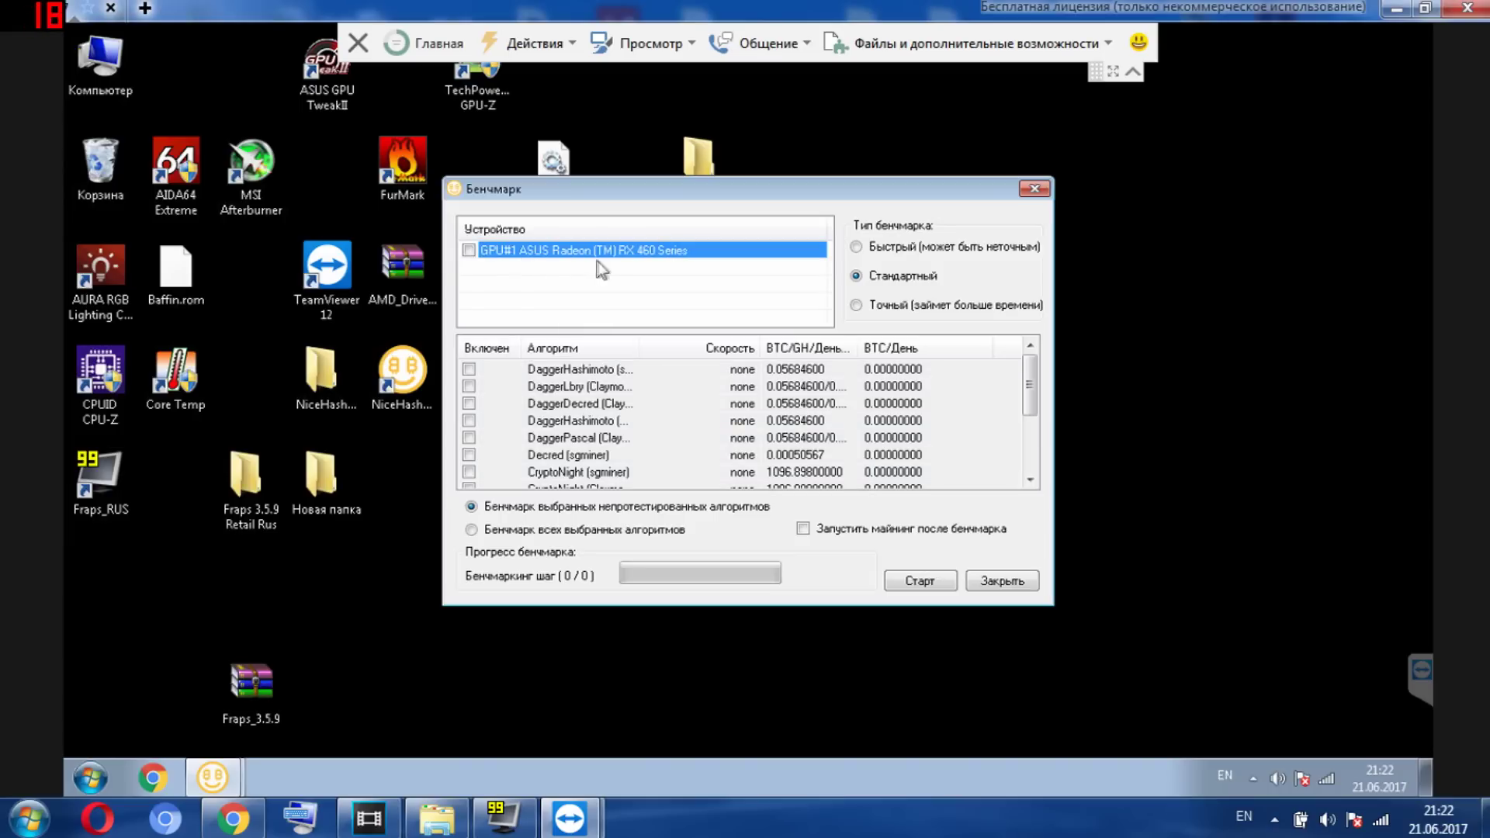
pyautogui.click(479, 250)
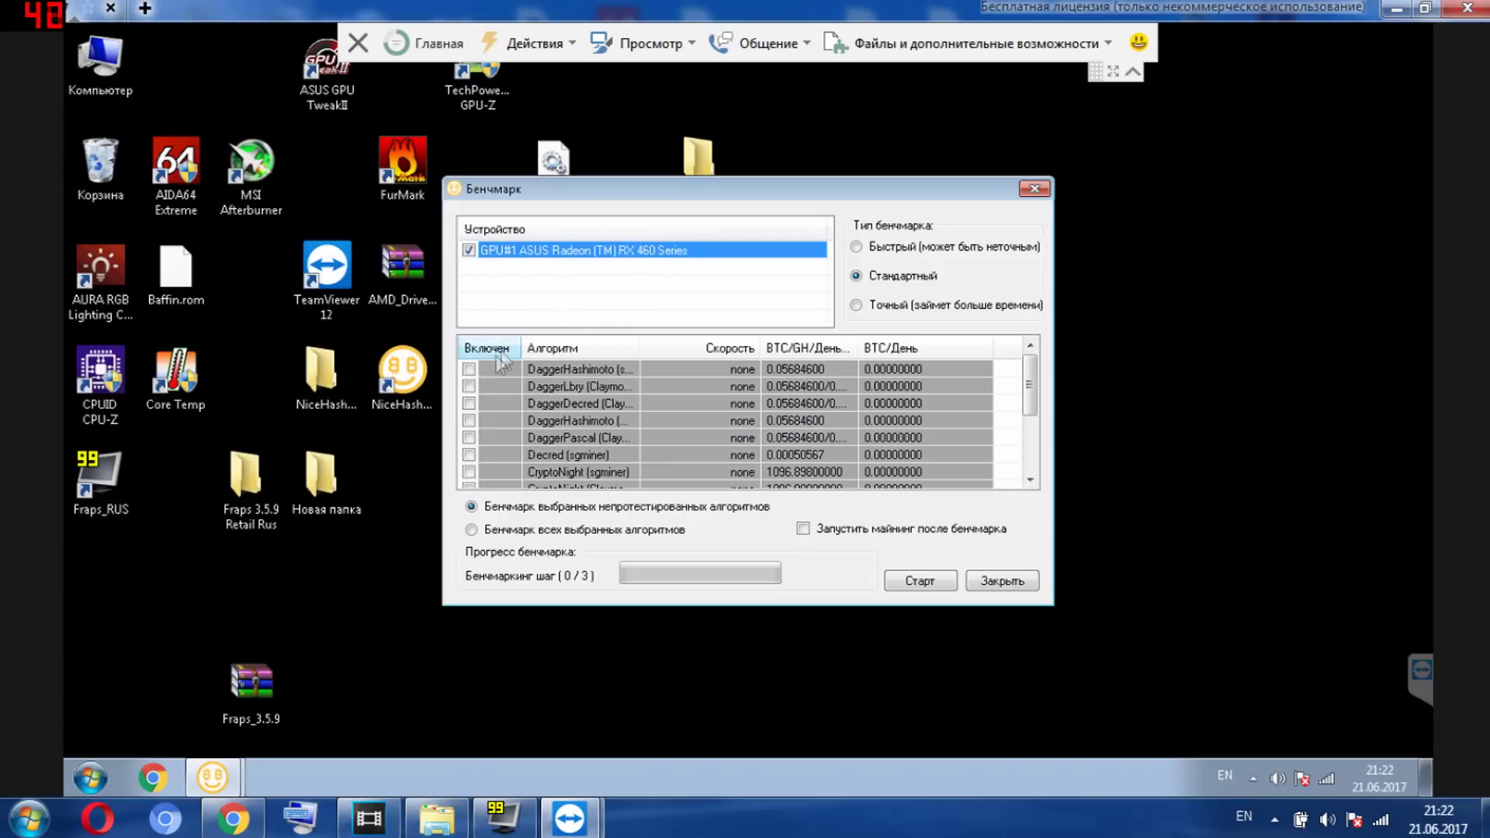
# - Enable all remaining algorithms for the RX 460, from DaggerHashimoto (sgminer) down to Equihash (Optiminer)
pyautogui.click(469, 369)
pyautogui.click(468, 386)
pyautogui.click(469, 403)
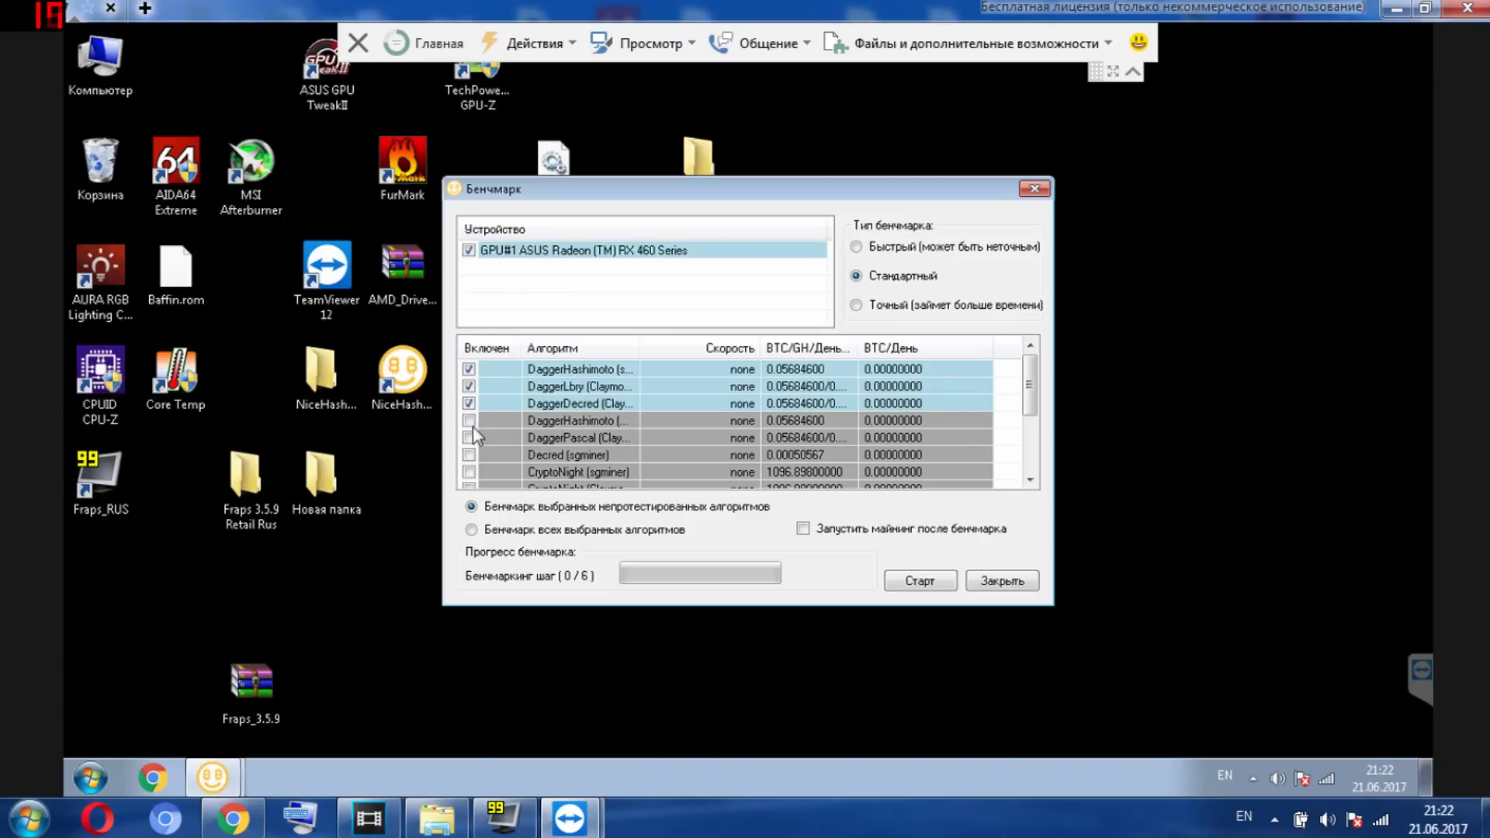
pyautogui.click(468, 421)
pyautogui.click(469, 438)
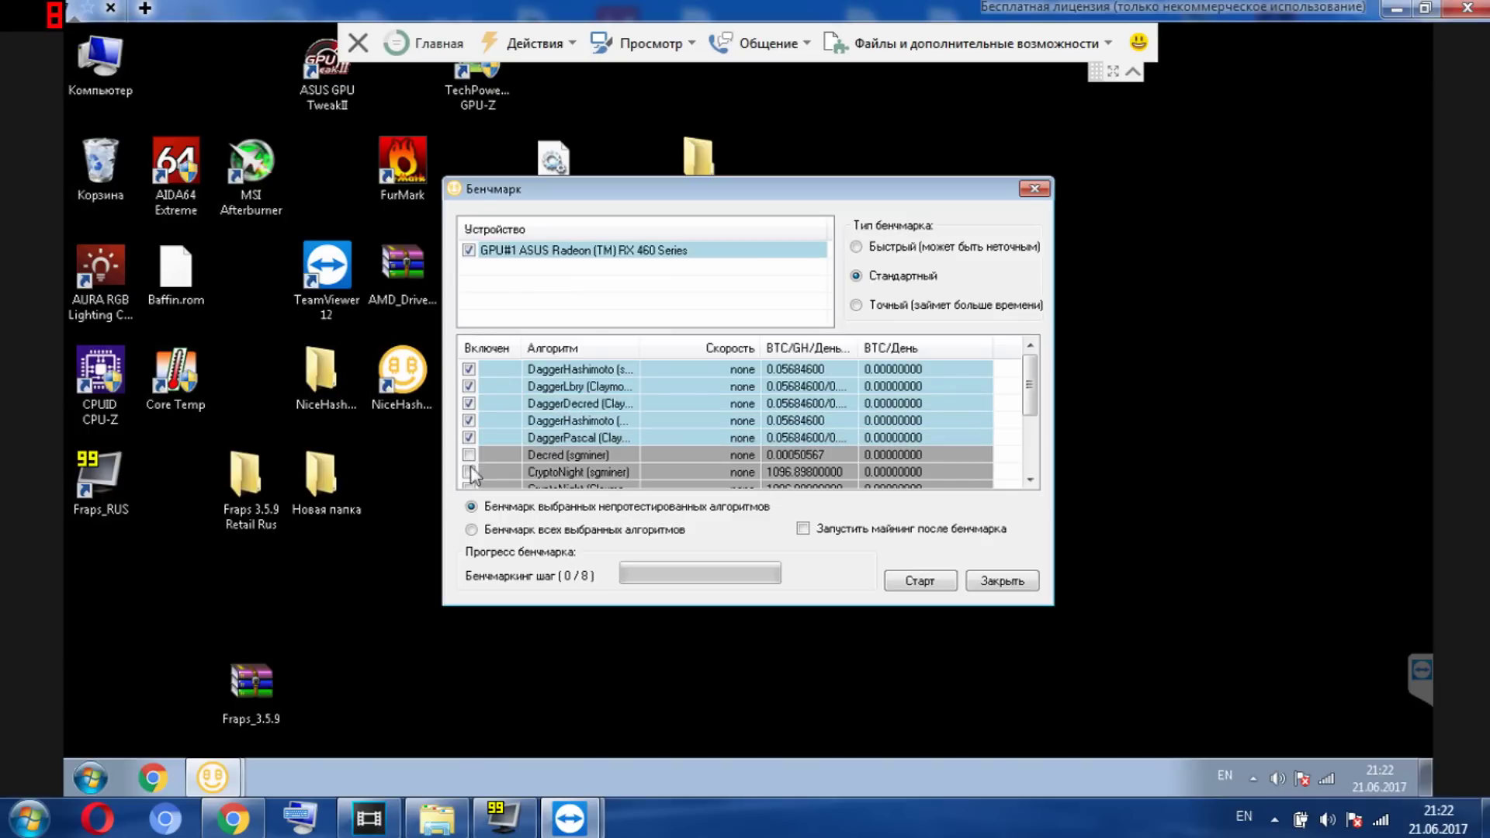
pyautogui.click(469, 455)
pyautogui.click(469, 472)
pyautogui.scroll(-2, 470, 480)
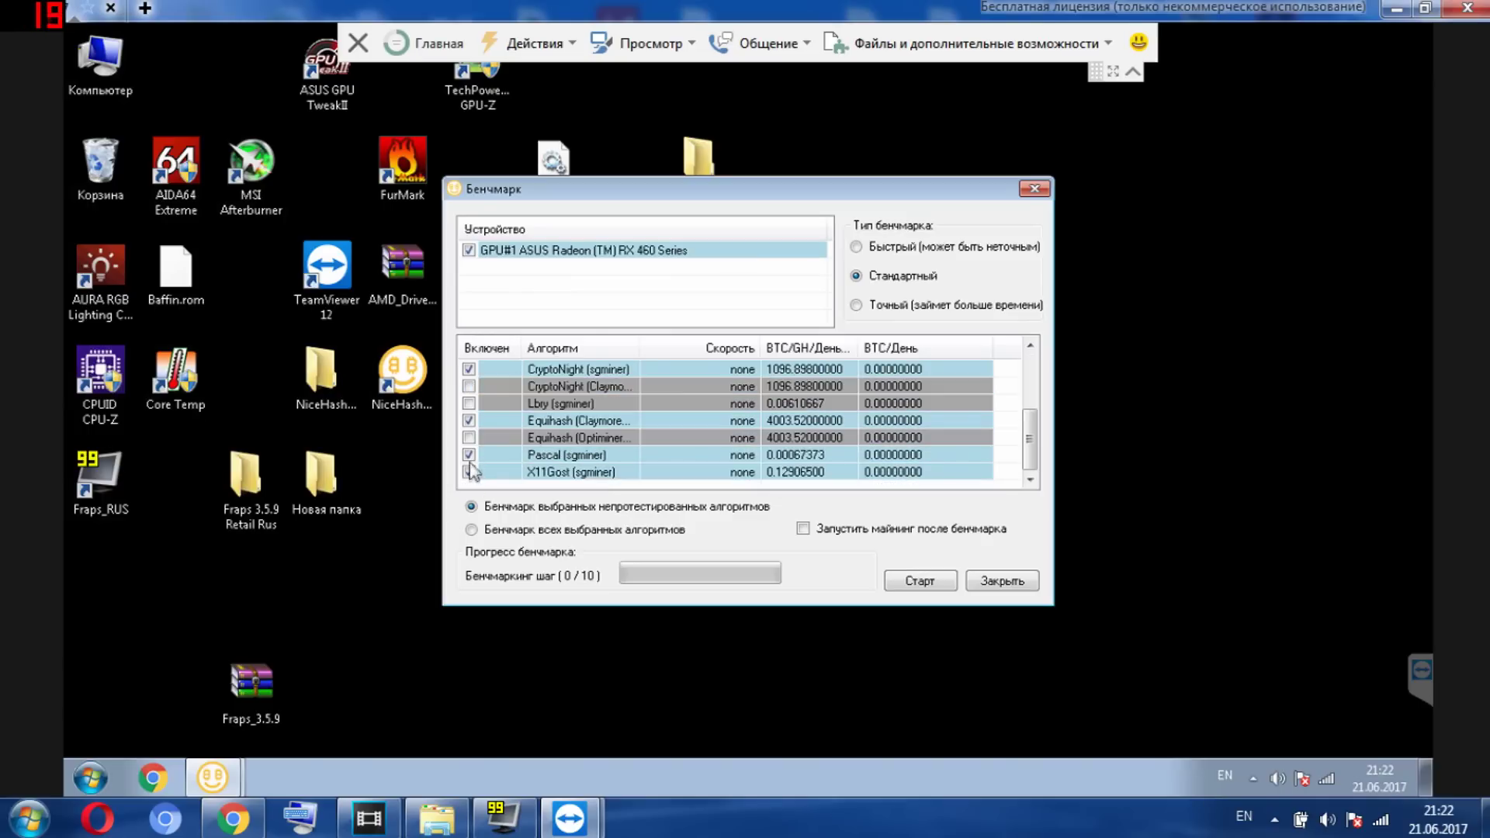
pyautogui.click(469, 438)
pyautogui.click(469, 386)
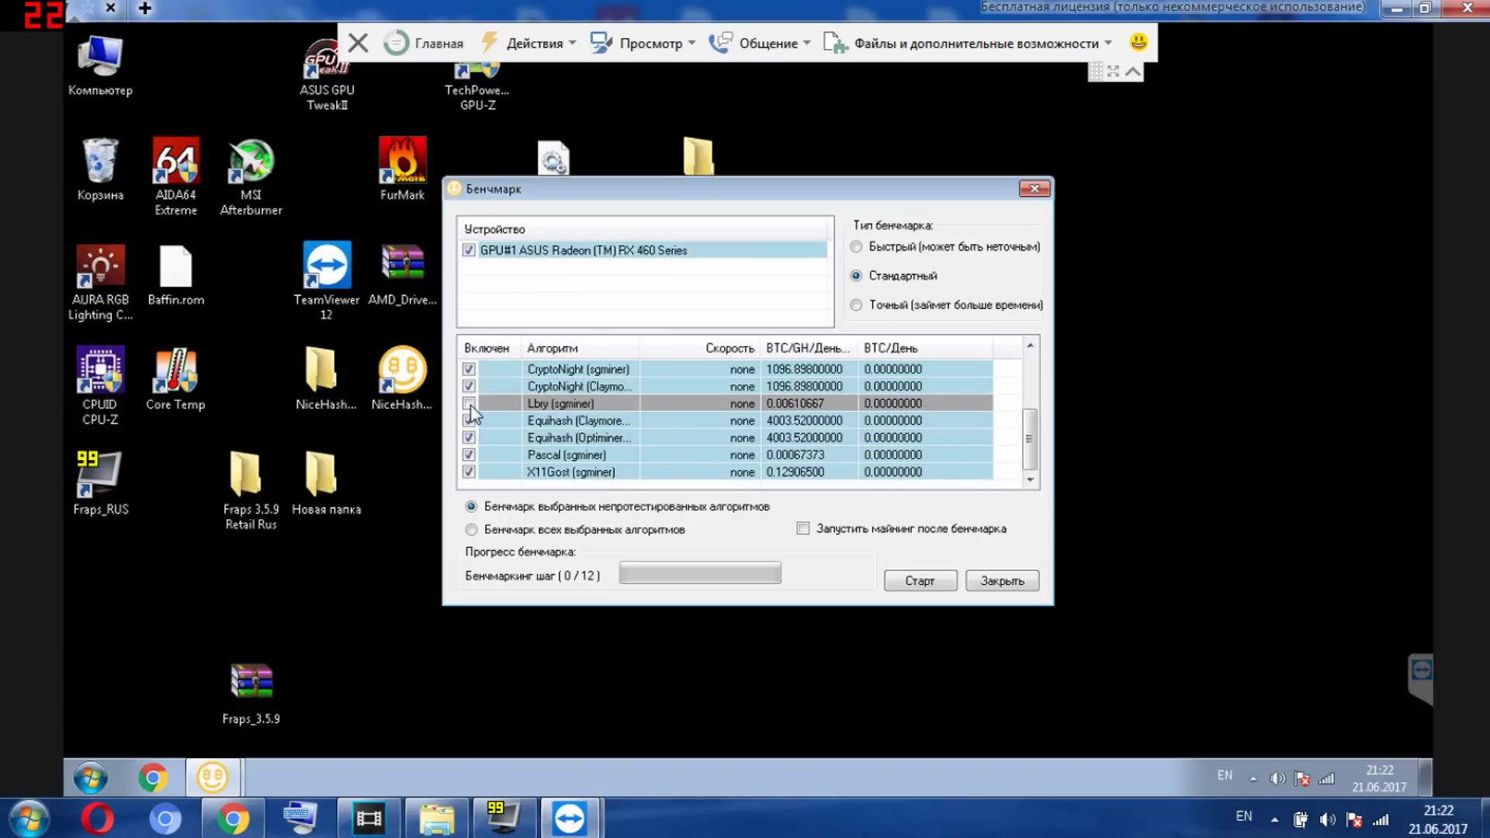
pyautogui.click(469, 404)
# - Disable all algorithms for the RX 460, from DaggerHashimoto (sgminer) down to X11Gost
pyautogui.moveTo(1032, 444); pyautogui.dragTo(1032, 386)
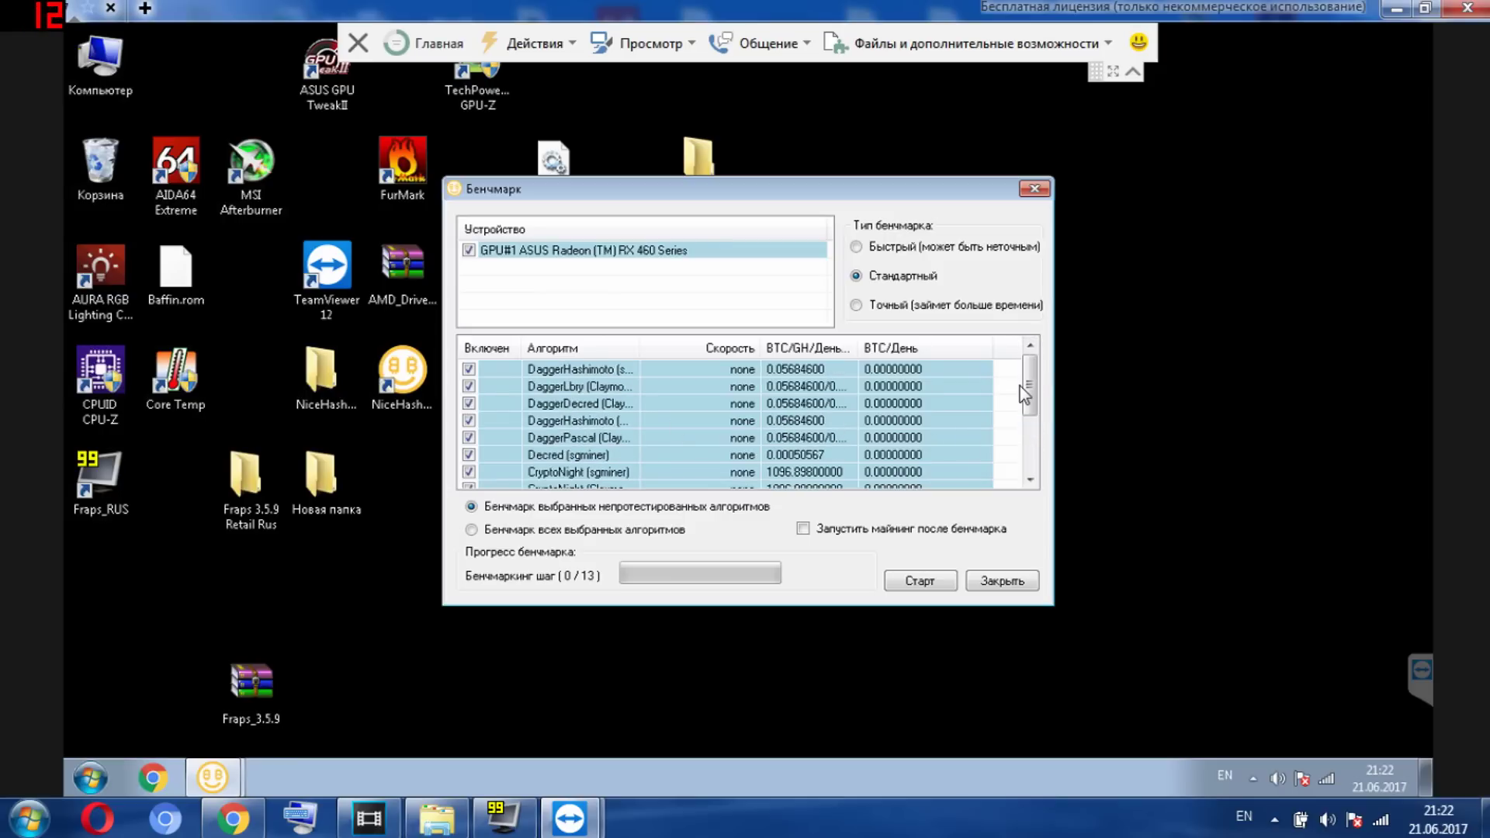
pyautogui.moveTo(1038, 383)
pyautogui.mouseDown()
pyautogui.moveTo(1036, 421)
pyautogui.moveTo(1032, 382)
pyautogui.mouseUp()
pyautogui.click(469, 369)
pyautogui.click(469, 387)
pyautogui.click(469, 404)
pyautogui.click(469, 421)
pyautogui.click(469, 437)
pyautogui.click(469, 455)
pyautogui.click(469, 472)
pyautogui.scroll(-2, 473, 475)
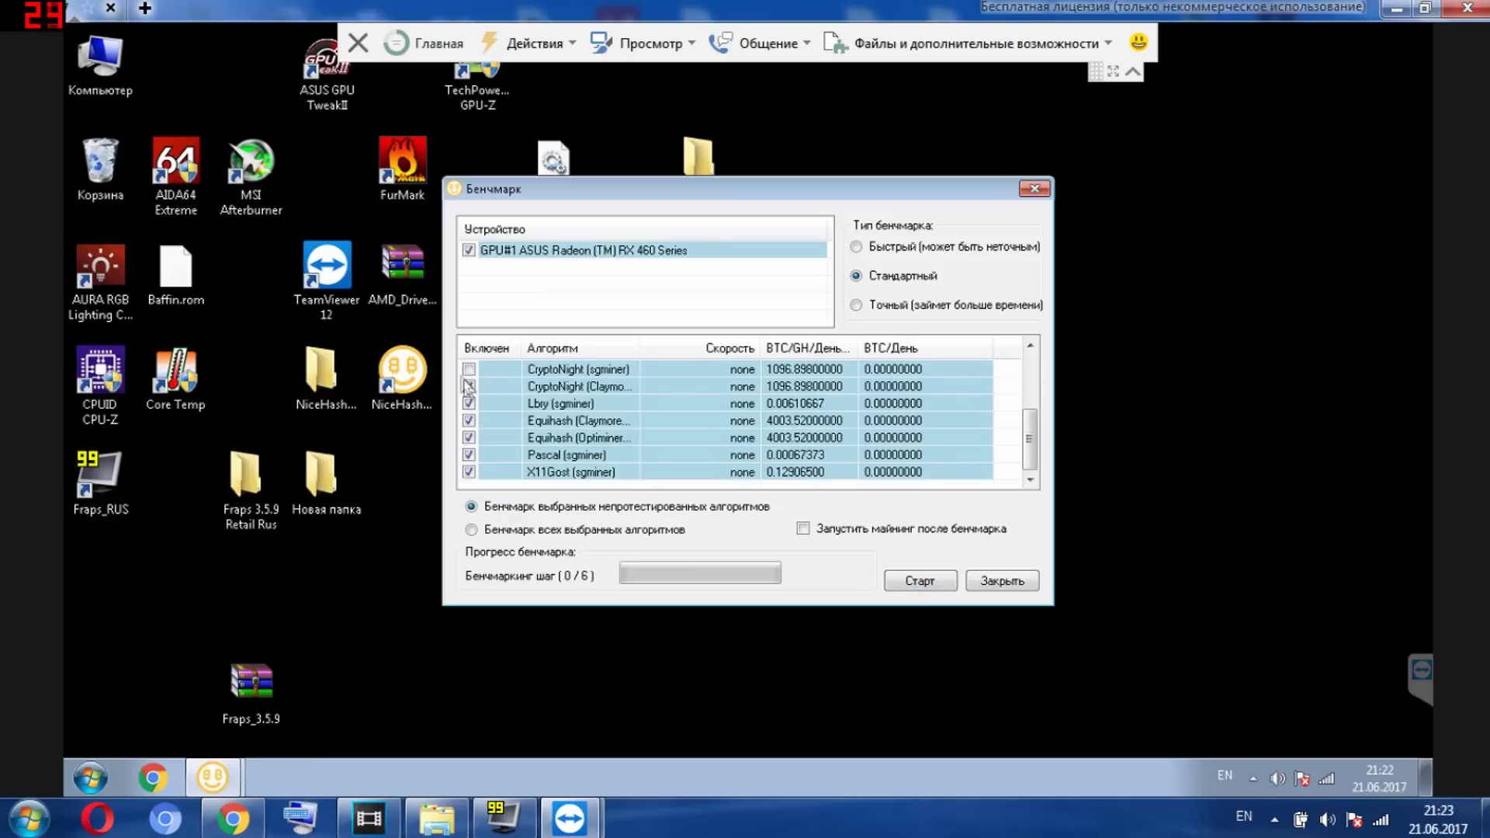
pyautogui.click(468, 454)
pyautogui.click(469, 472)
# - Enable both DaggerHashimoto variants, DaggerLbry, DaggerDecred and DaggerPascal, and start the standard benchmark
pyautogui.scroll(2, 491, 435)
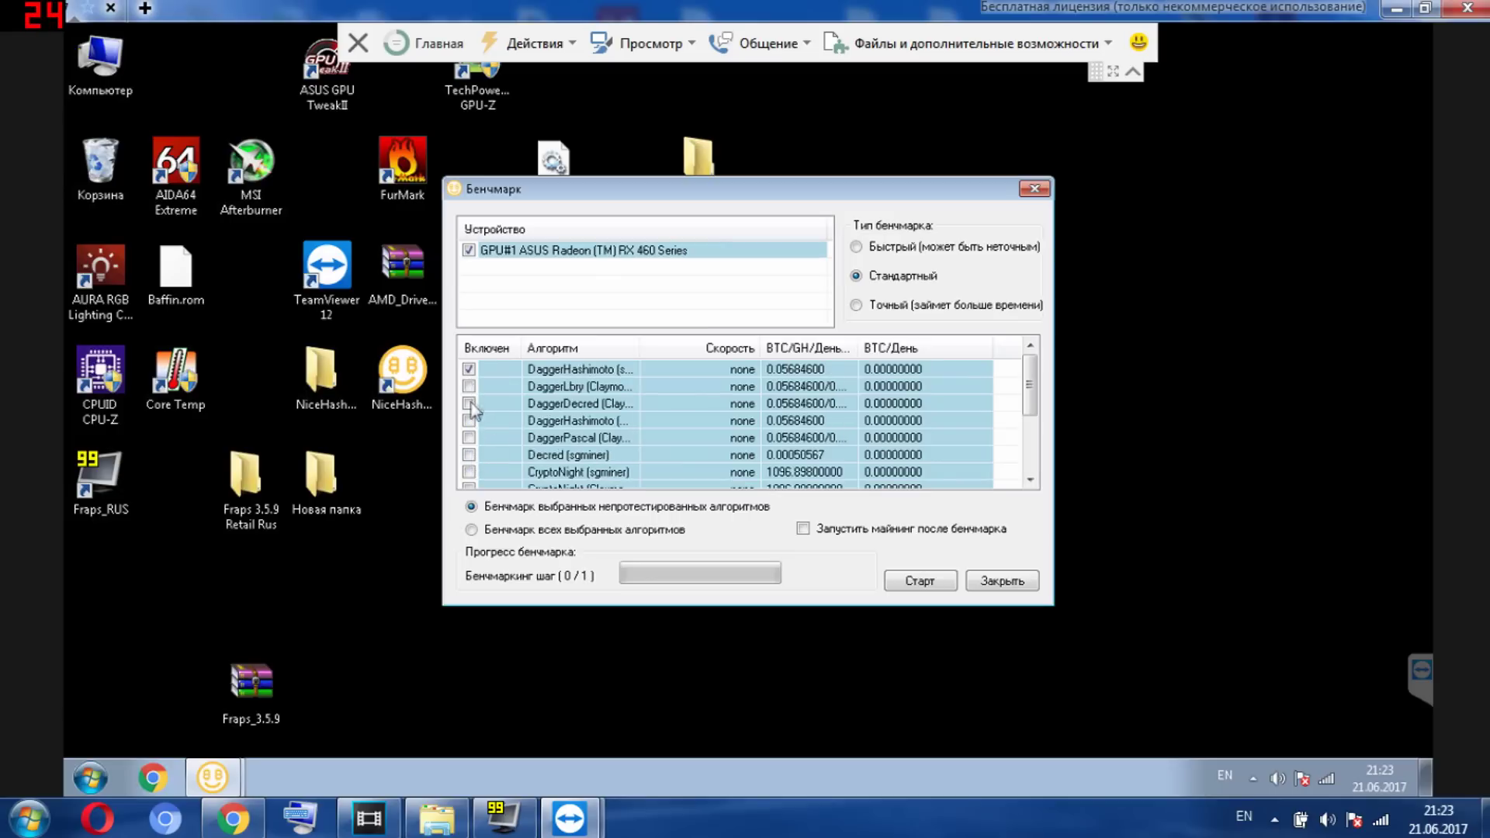
pyautogui.click(468, 369)
pyautogui.click(892, 580)
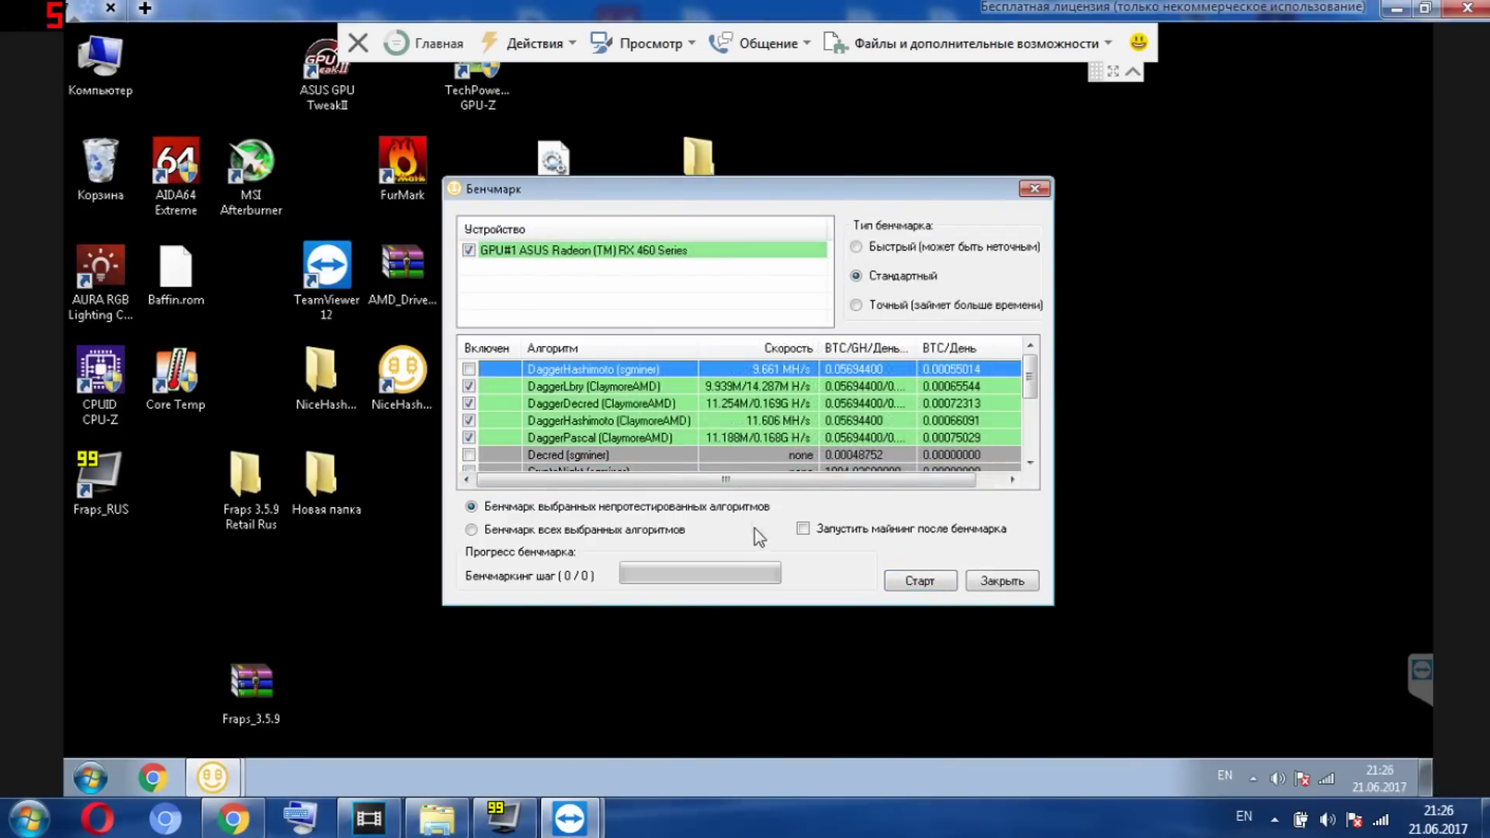
# - Compare the benchmarked speeds of the ClaymoreAMD algorithms DaggerLbry, DaggerDecred, DaggerHashimoto and DaggerPascal
pyautogui.click(775, 386)
pyautogui.click(790, 403)
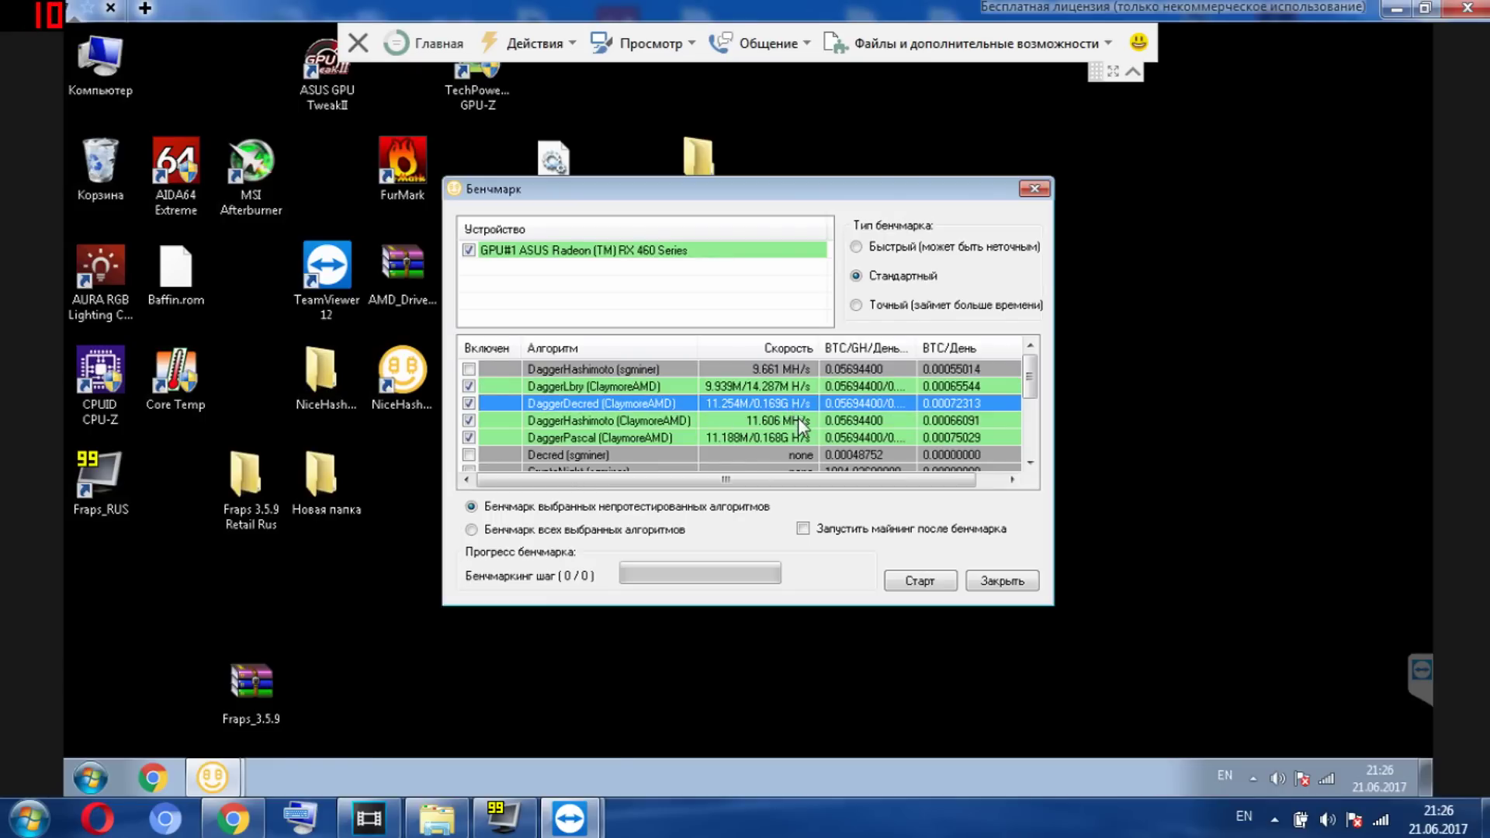
pyautogui.click(797, 419)
pyautogui.click(797, 439)
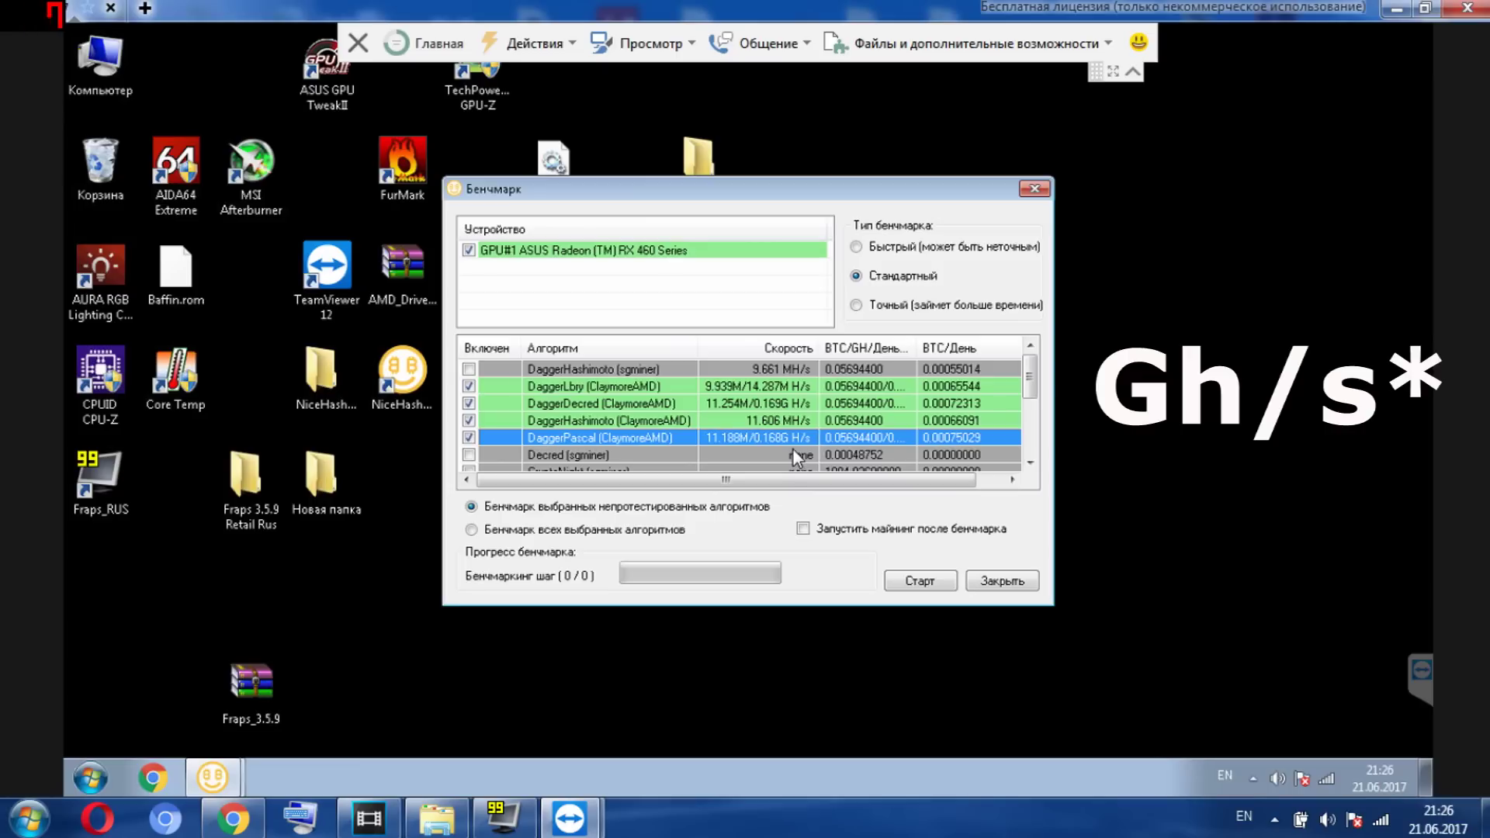
# - Leave only DaggerHashimoto (ClaymoreAMD) enabled and try to start the benchmark again
pyautogui.click(468, 386)
pyautogui.click(469, 403)
pyautogui.click(469, 421)
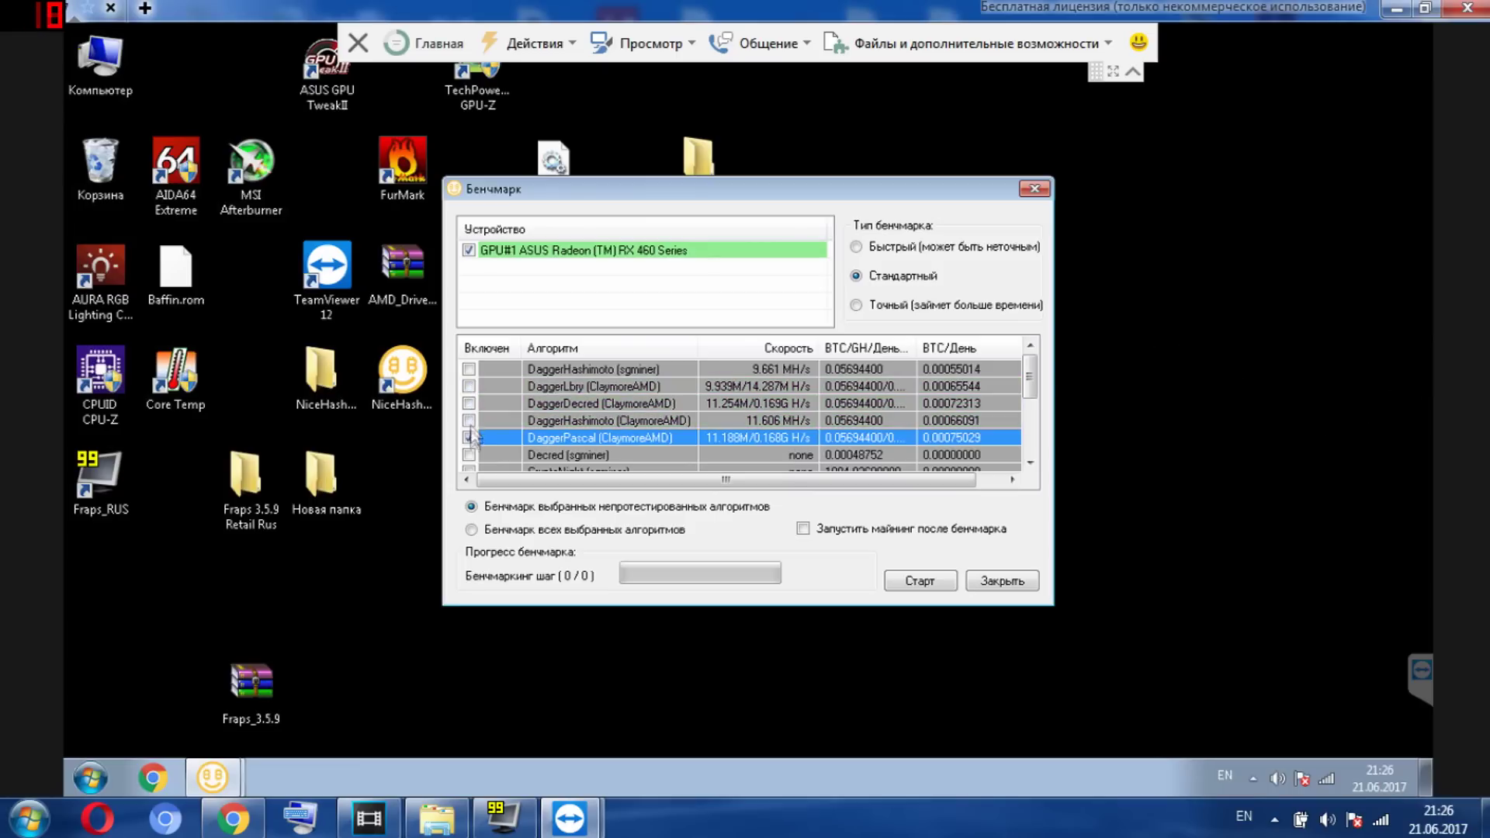
pyautogui.click(469, 437)
pyautogui.click(468, 421)
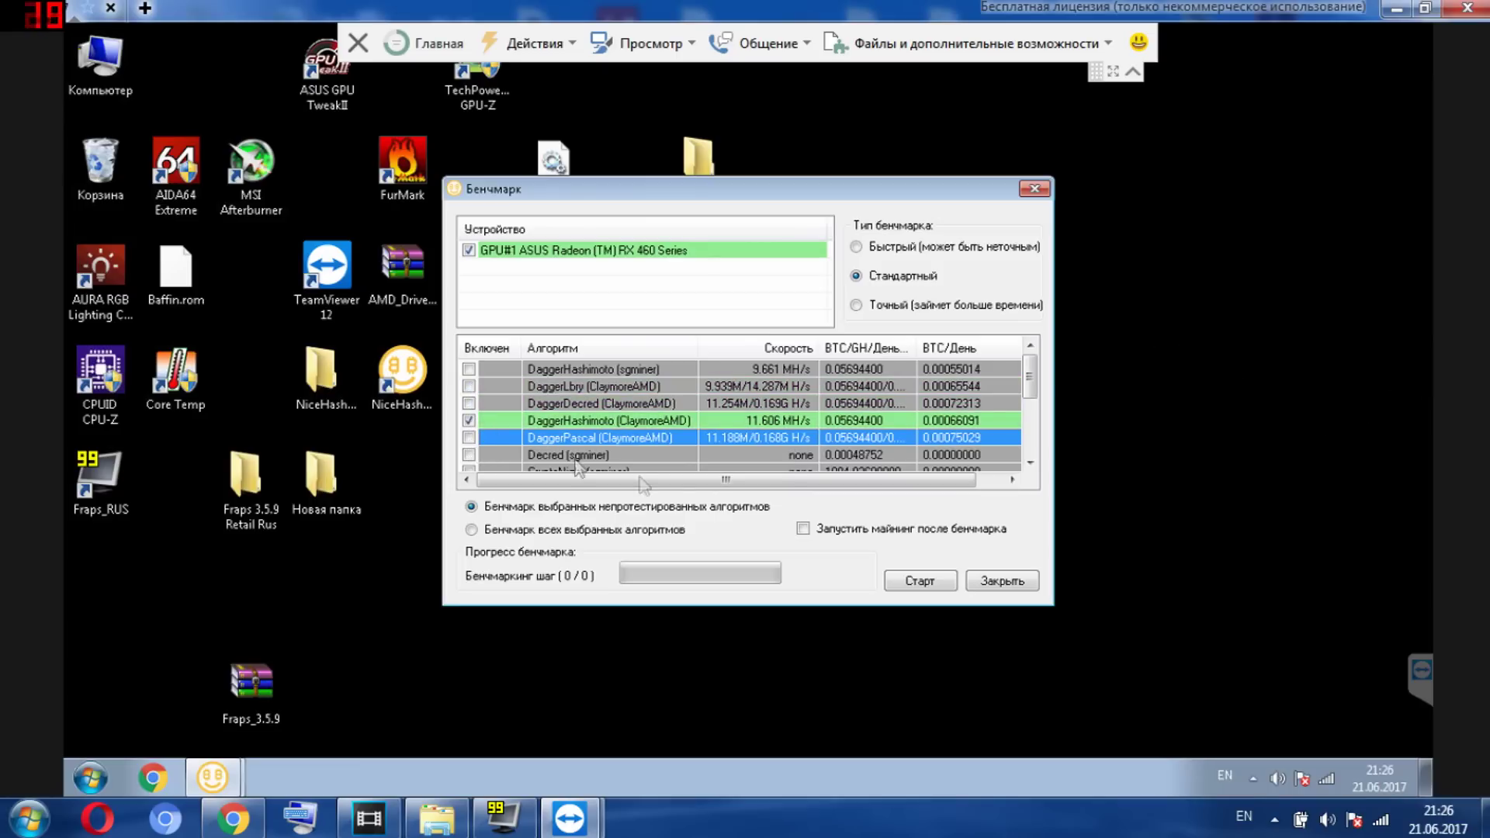
pyautogui.click(919, 582)
pyautogui.click(869, 461)
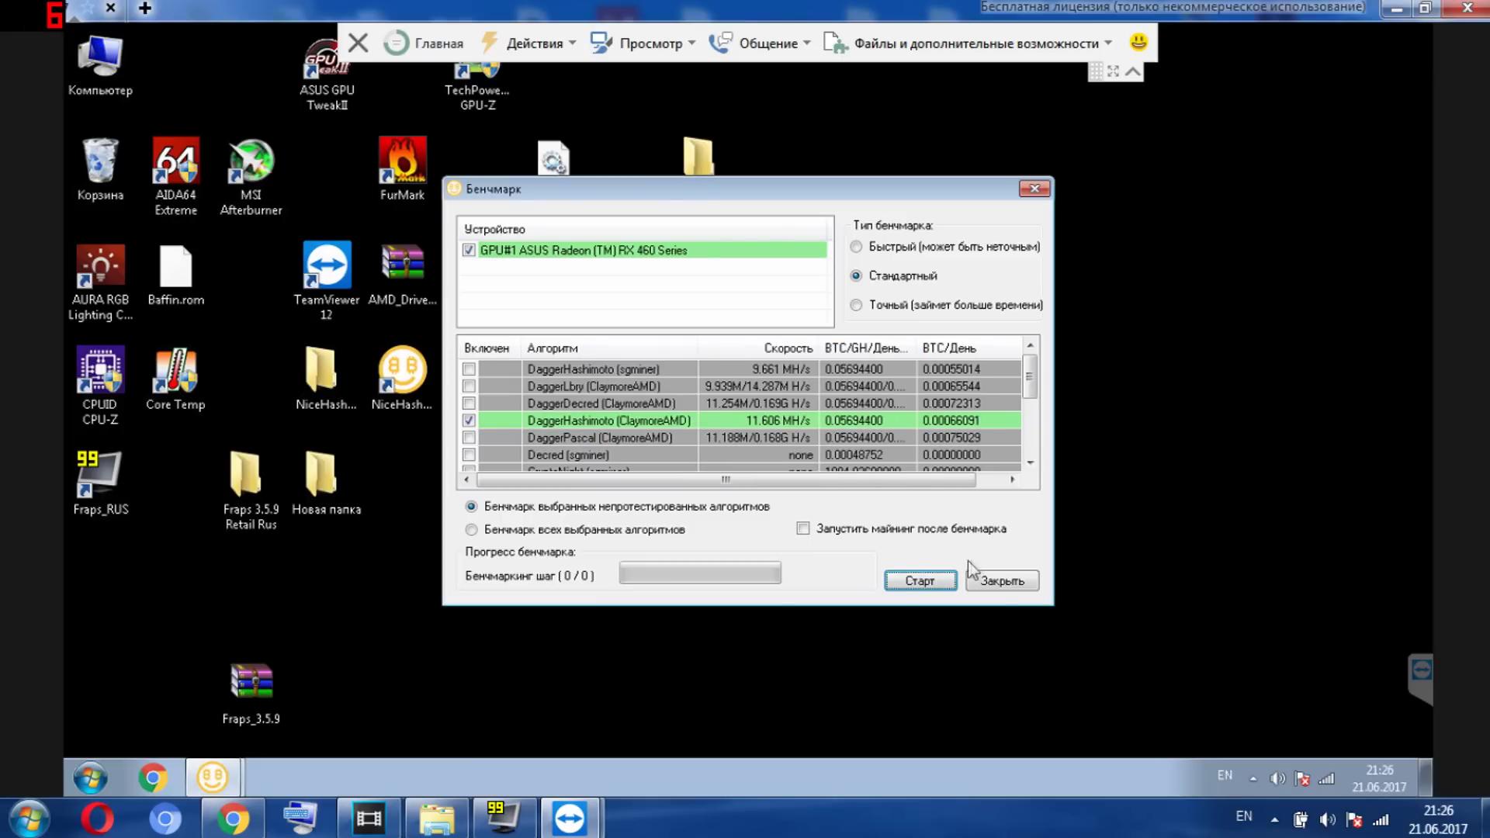
# - Close the benchmark window and start mining on the RX 460
pyautogui.click(1000, 582)
pyautogui.click(954, 410)
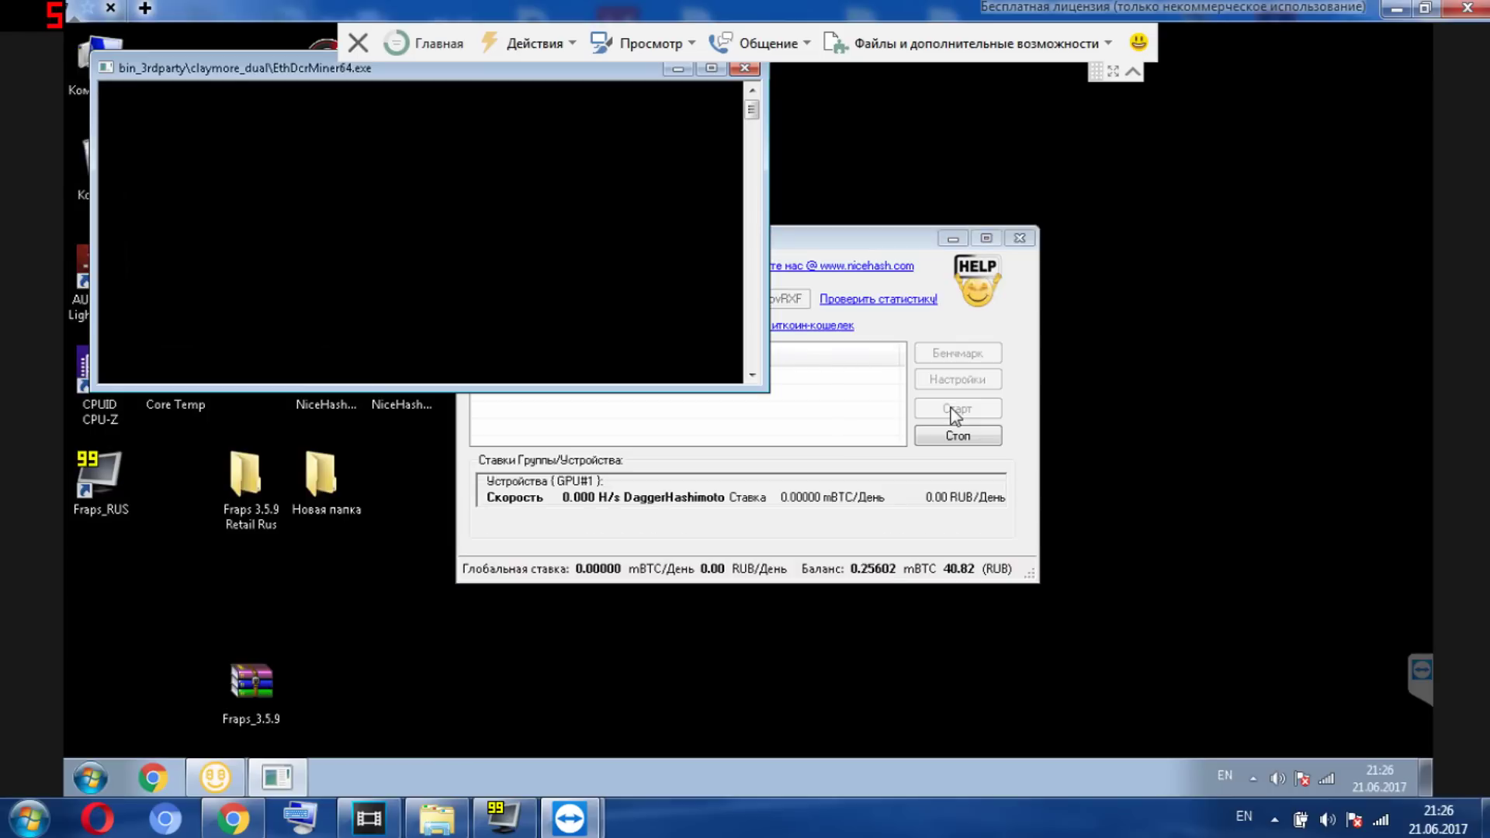
# - Move the miner console clear of the desktop shortcuts and open the sensor readings in TechPowerUp GPU-Z
pyautogui.moveTo(588, 70); pyautogui.dragTo(567, 183)
pyautogui.doubleClick(483, 85)
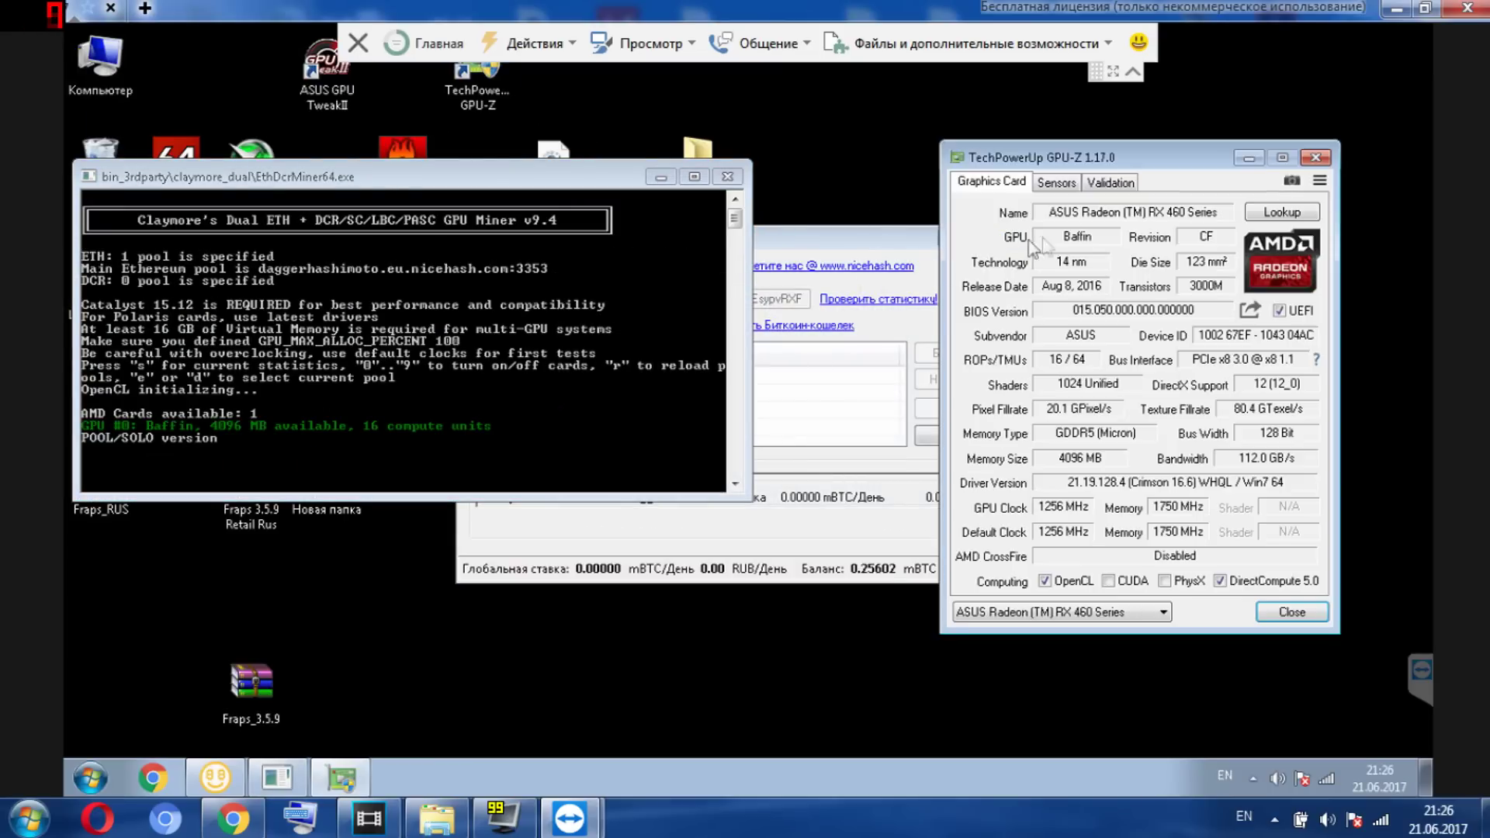
pyautogui.click(1061, 183)
# - Stop mining in NiceHash Miner and save the settings with RUB as the display currency
pyautogui.click(897, 272)
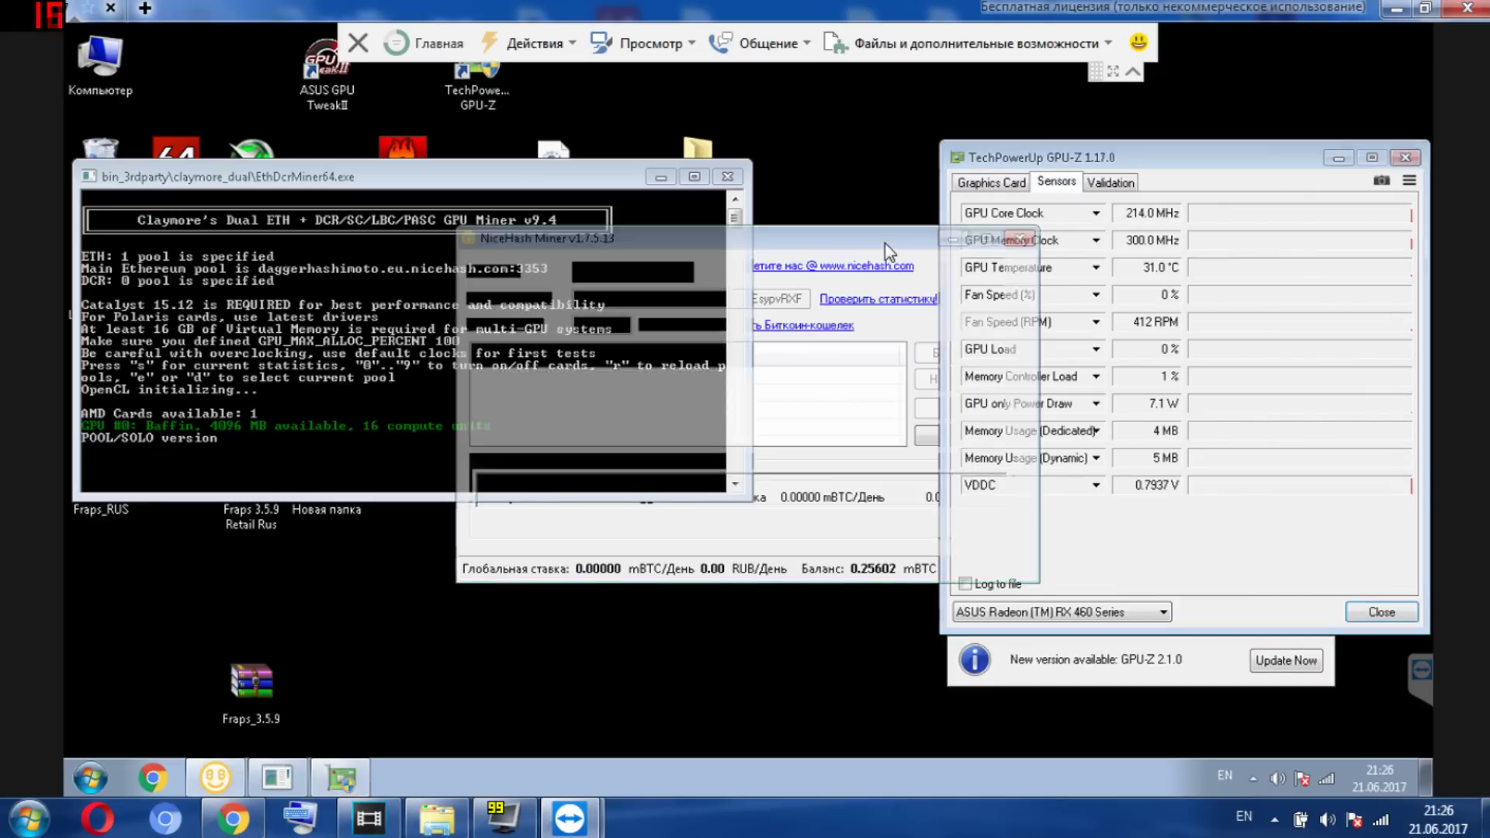
pyautogui.click(953, 438)
pyautogui.click(956, 379)
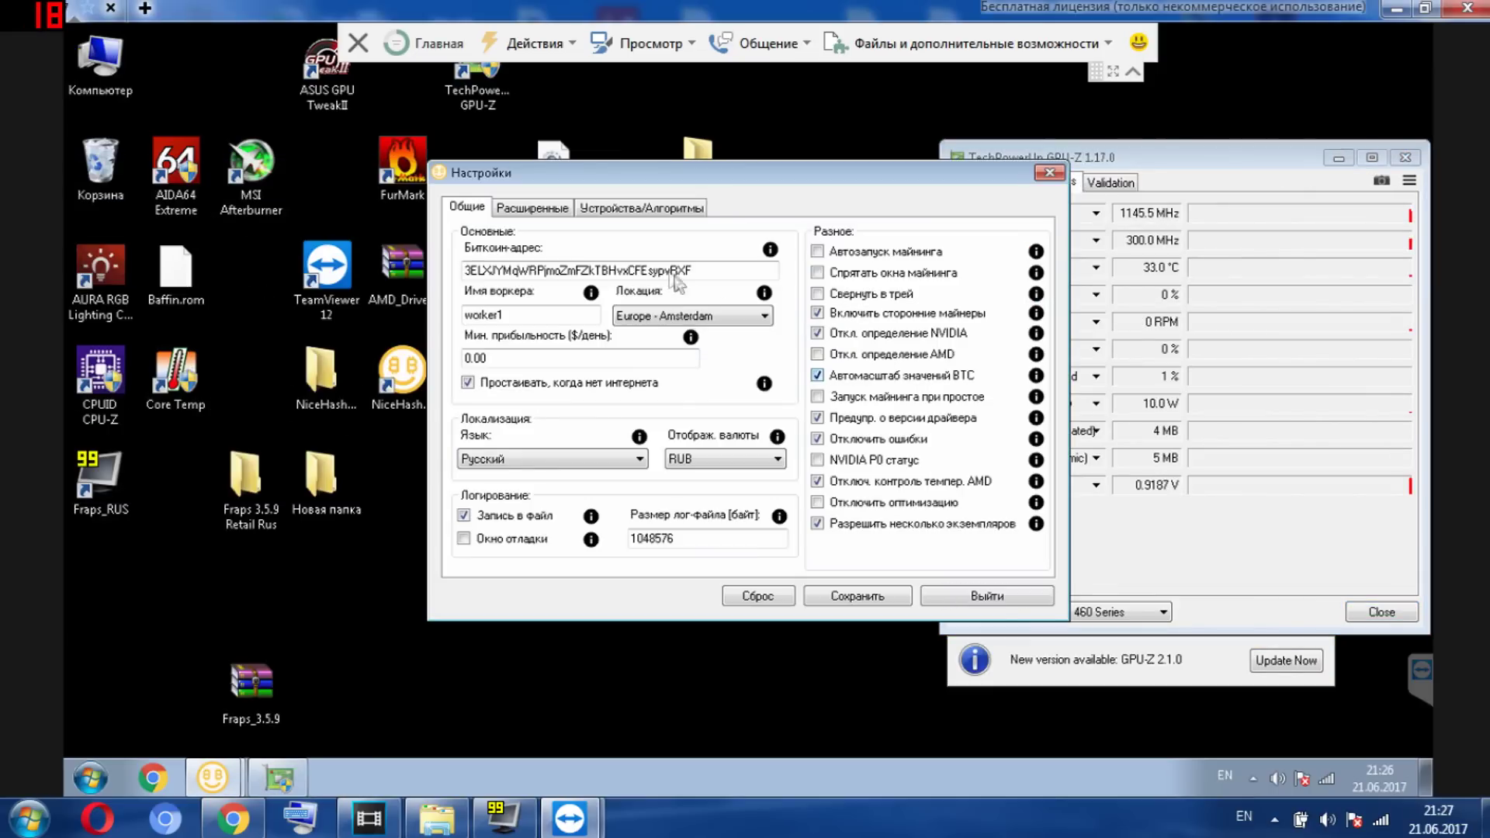
pyautogui.click(737, 465)
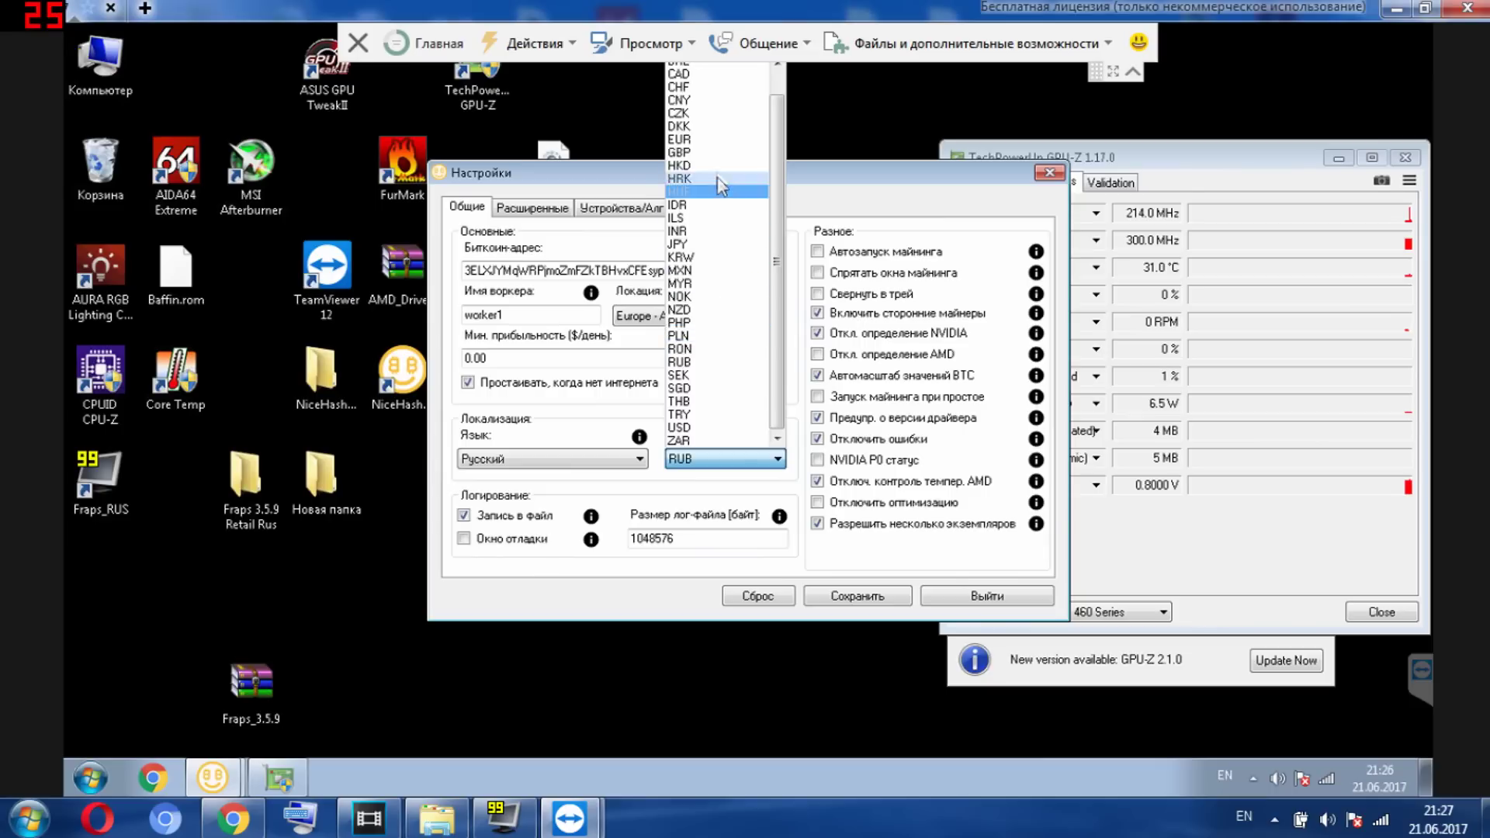
pyautogui.click(713, 362)
pyautogui.click(859, 601)
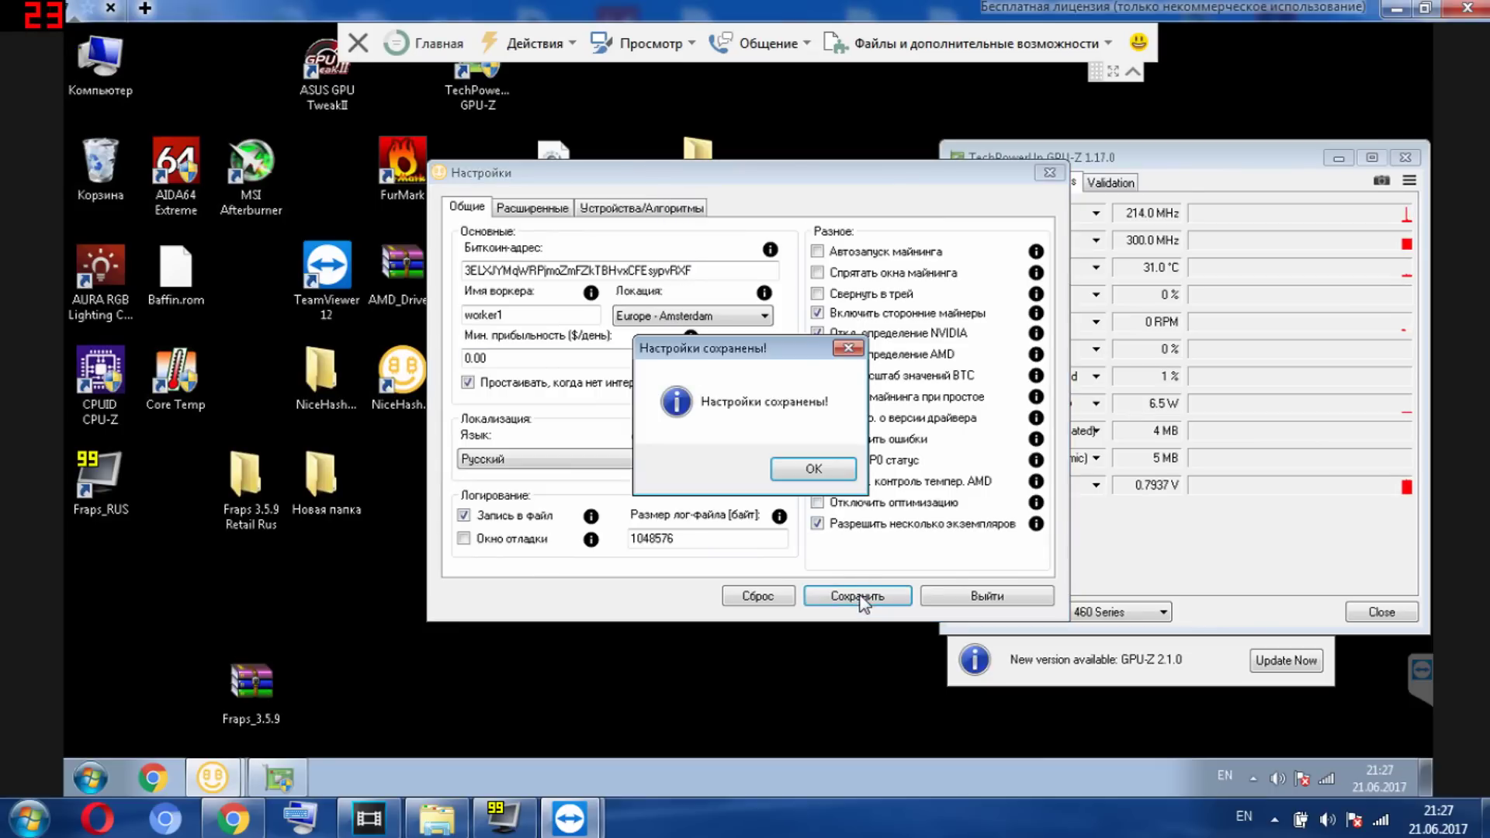
pyautogui.click(823, 468)
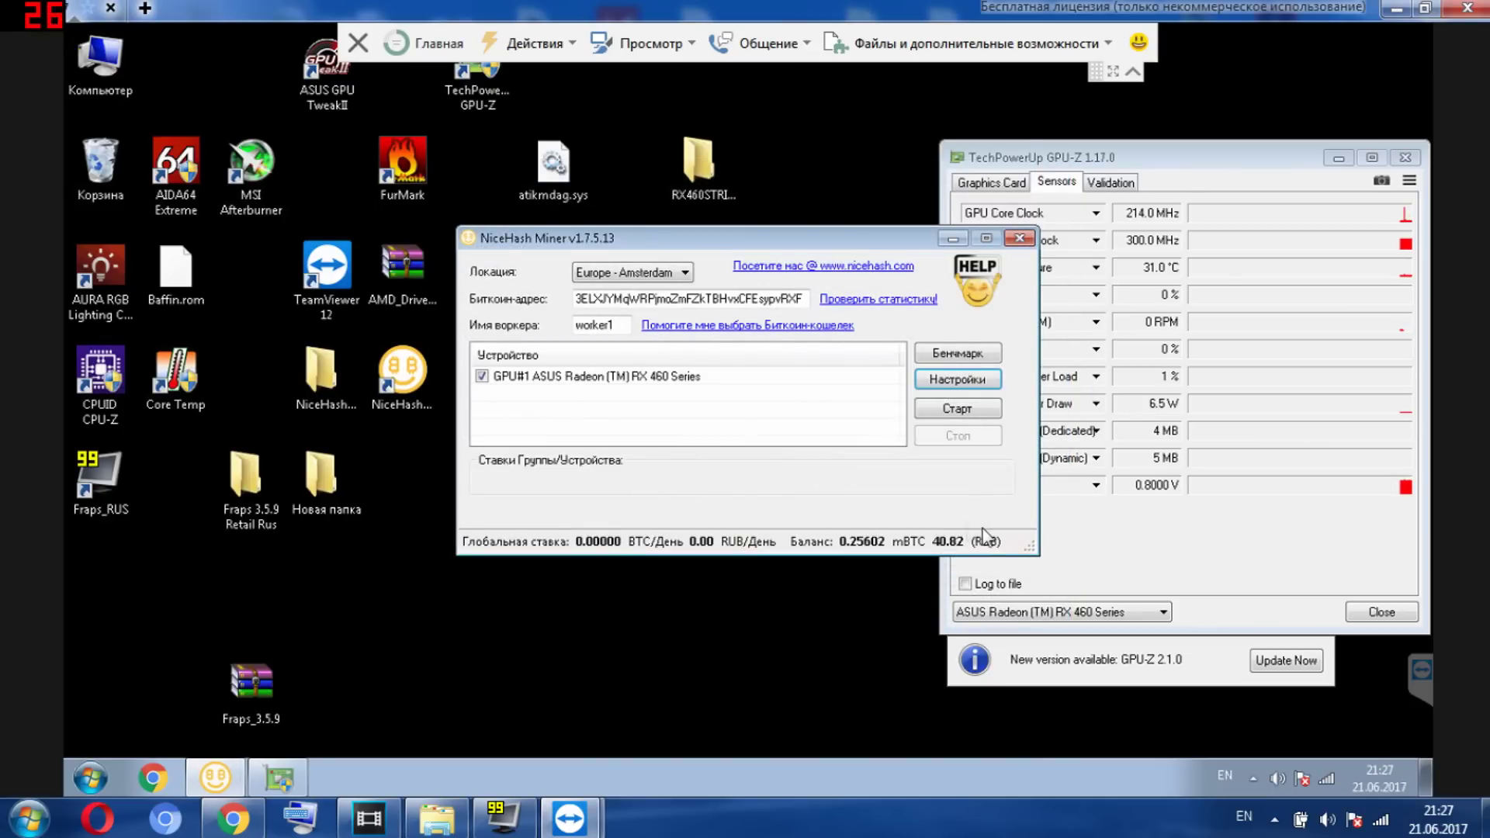
# - Start mining again and arrange the miner console, GPU-Z and NiceHash Miner windows so their readings can be seen together
pyautogui.click(960, 409)
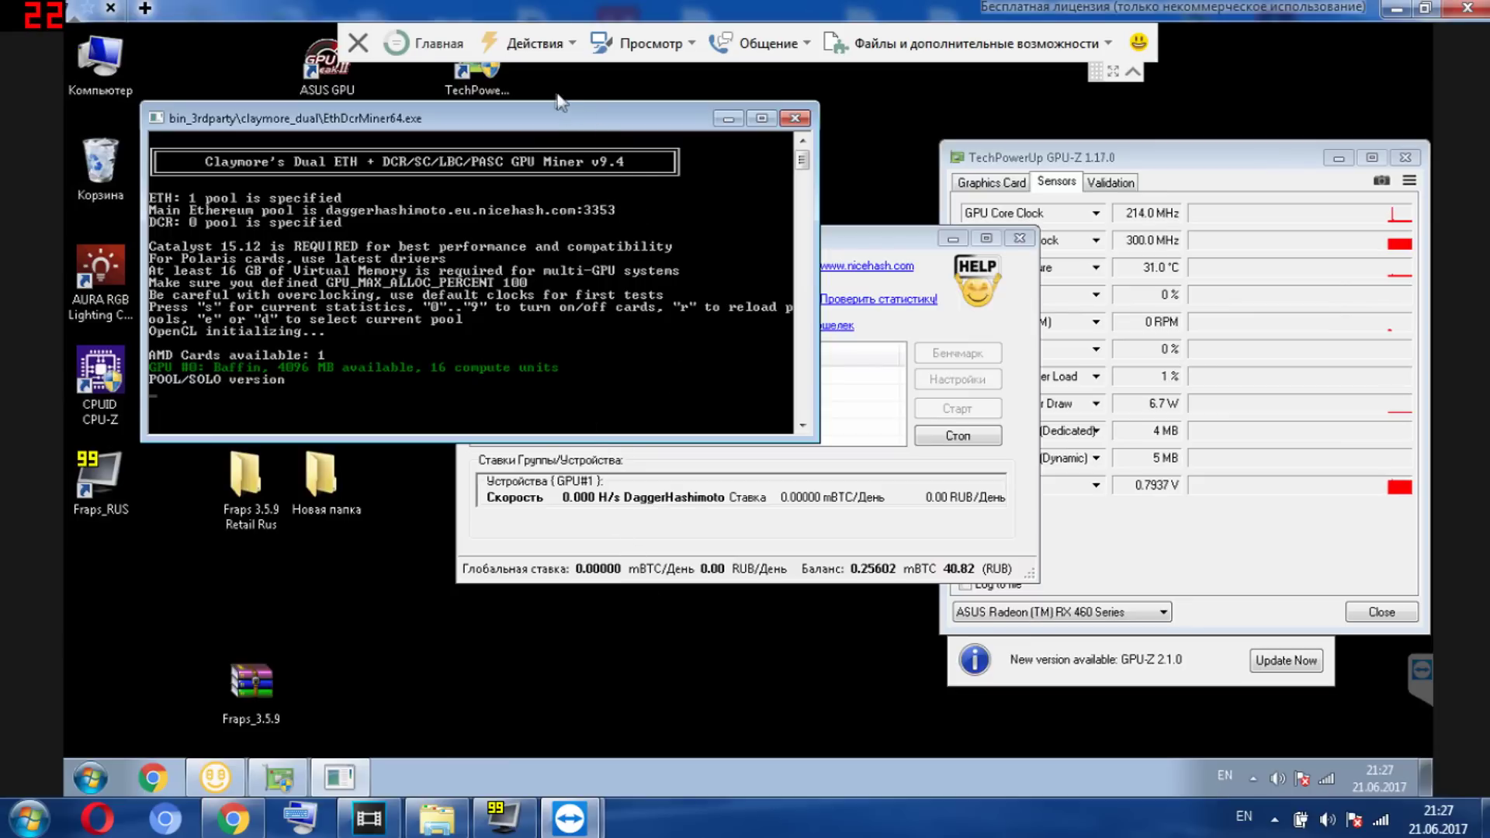
pyautogui.moveTo(592, 118); pyautogui.dragTo(549, 93)
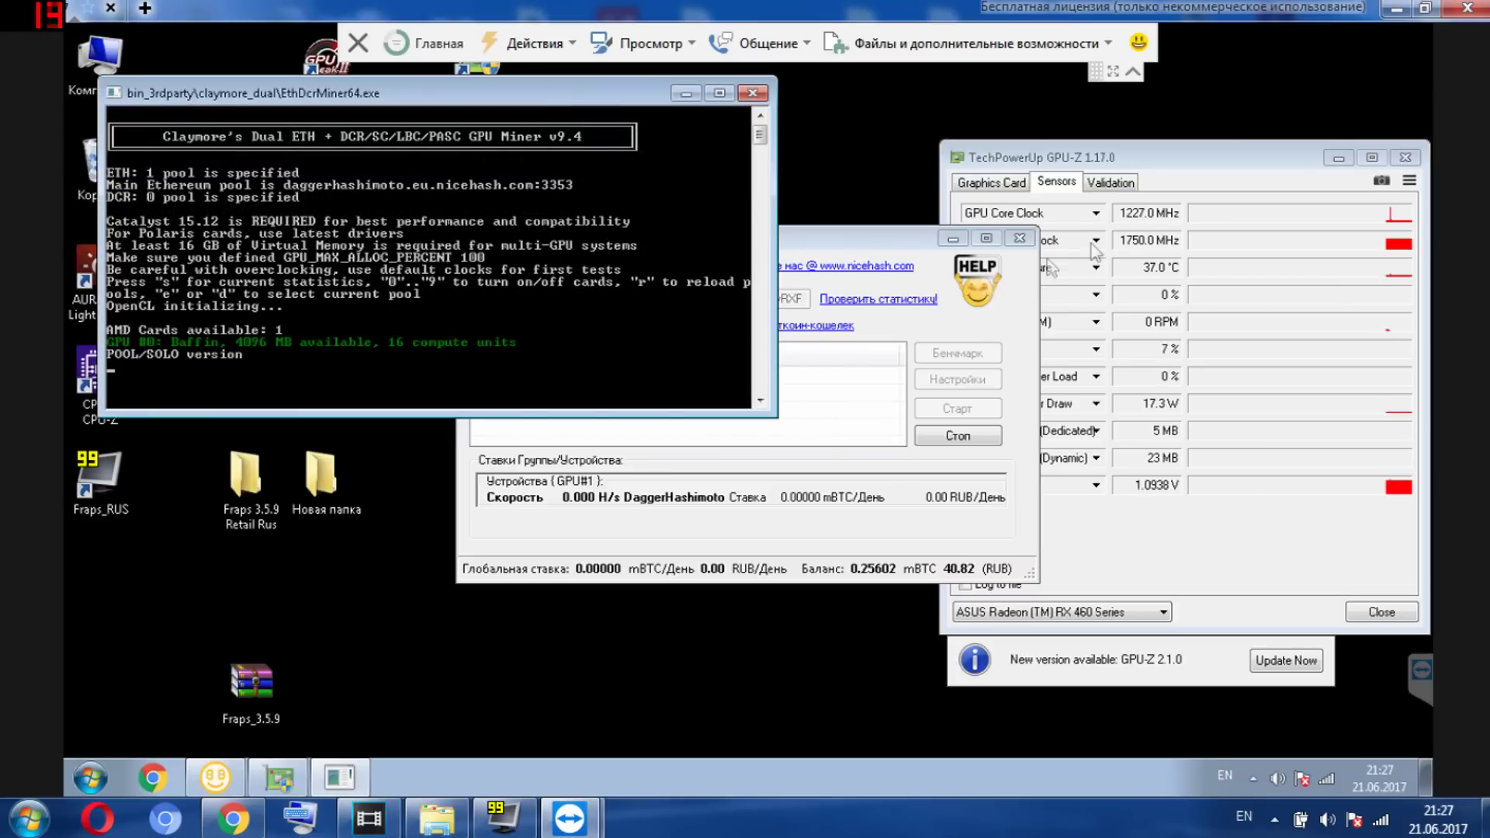
pyautogui.click(1132, 169)
pyautogui.moveTo(1131, 171); pyautogui.dragTo(1170, 182)
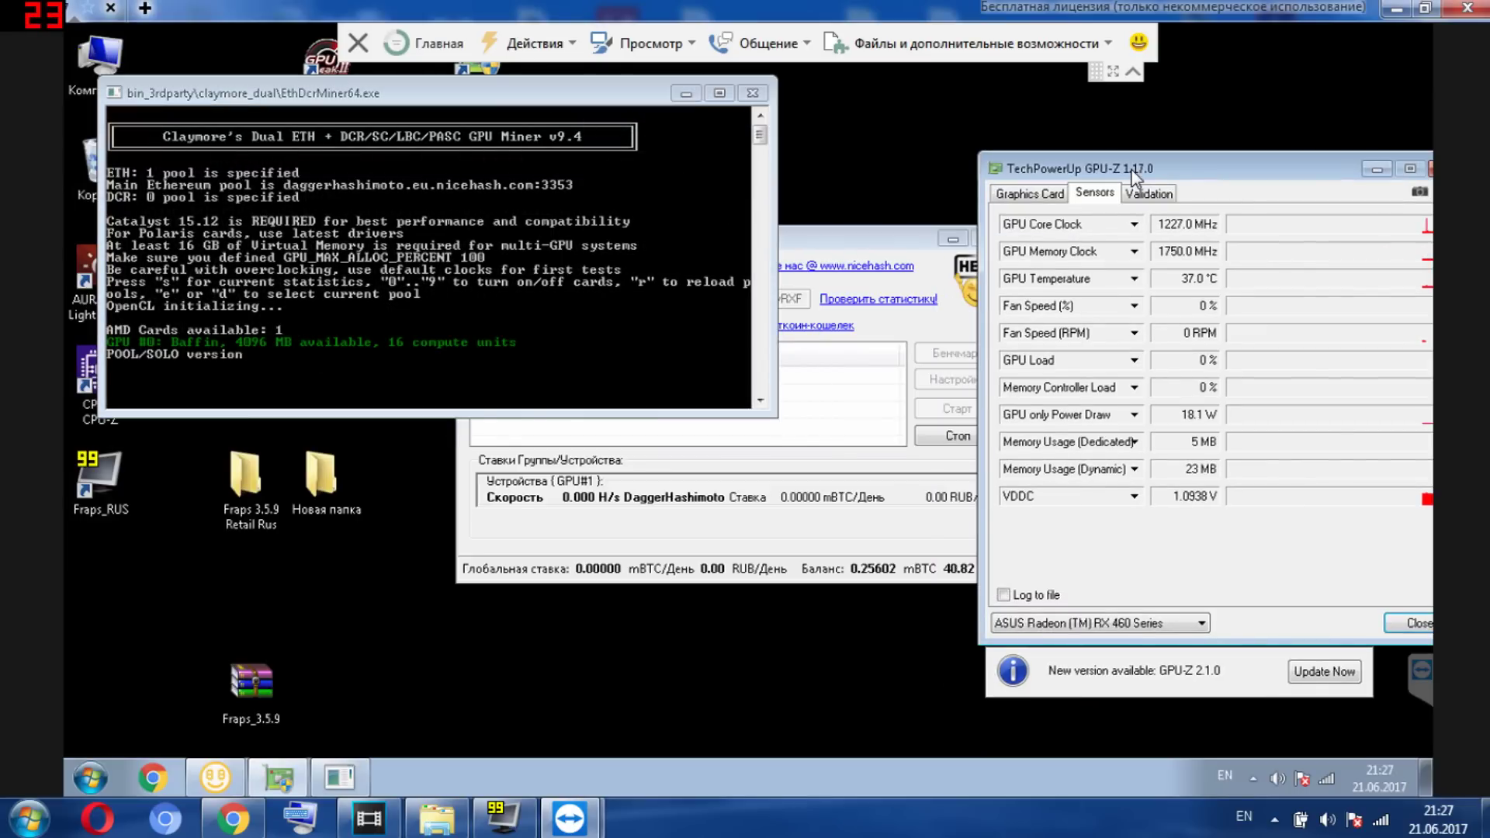
pyautogui.click(867, 244)
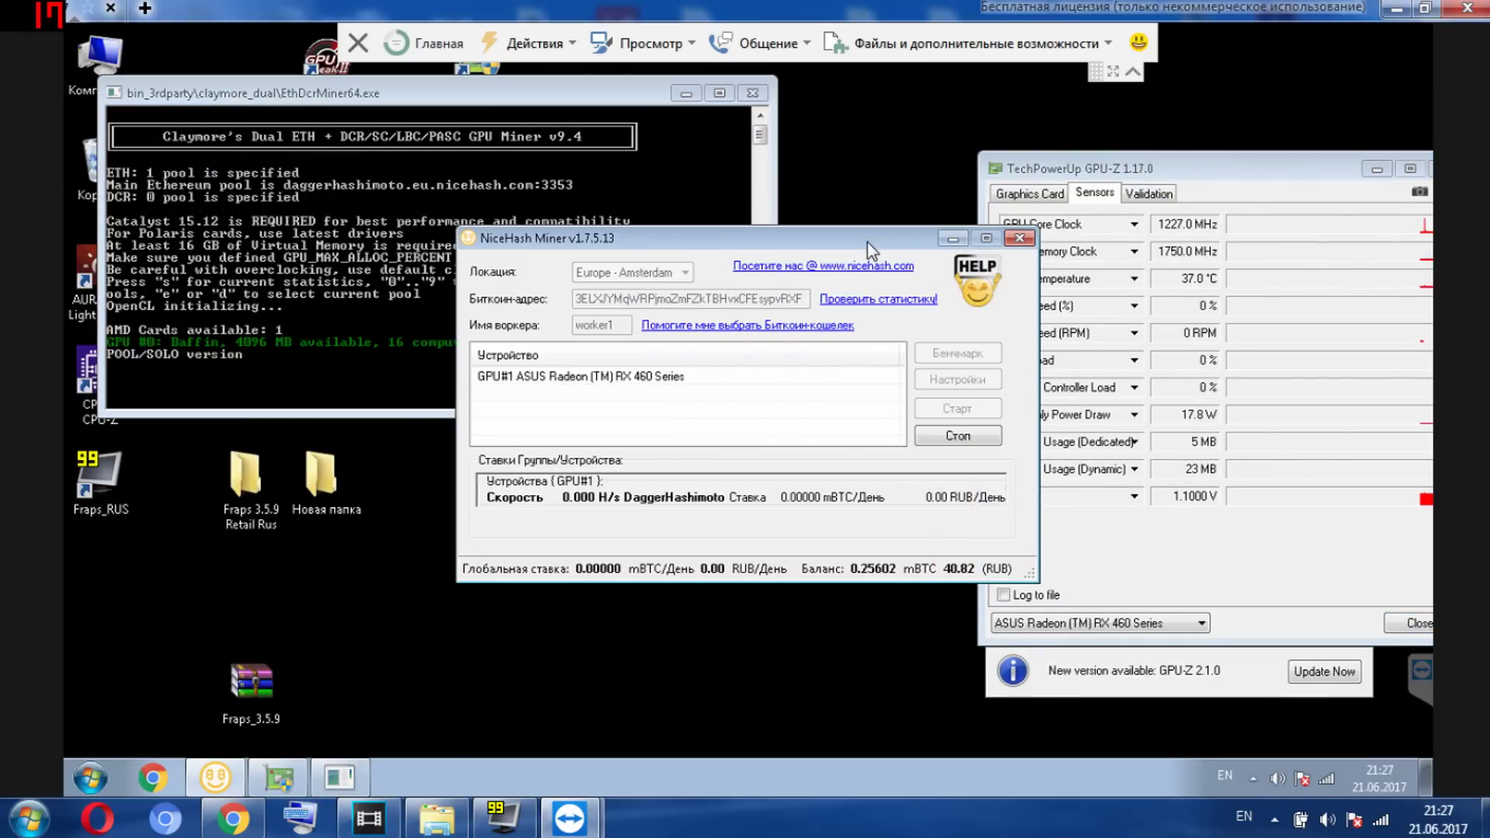
pyautogui.moveTo(867, 244); pyautogui.dragTo(795, 332)
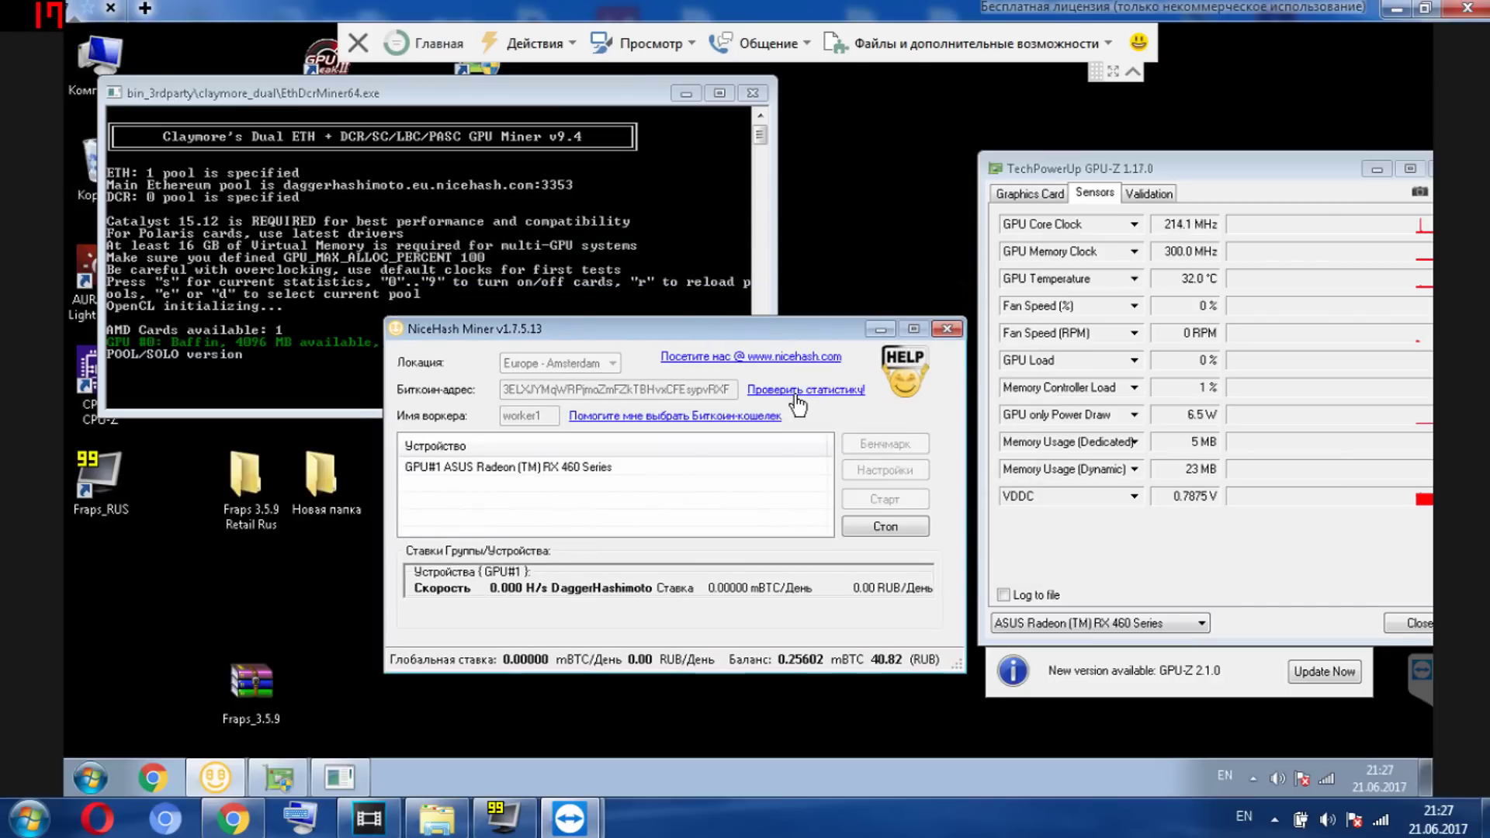
# - Open the wallet's online statistics and examine the unpaid balances per algorithm, profitability chart, profit forecasts and payment history
pyautogui.click(796, 392)
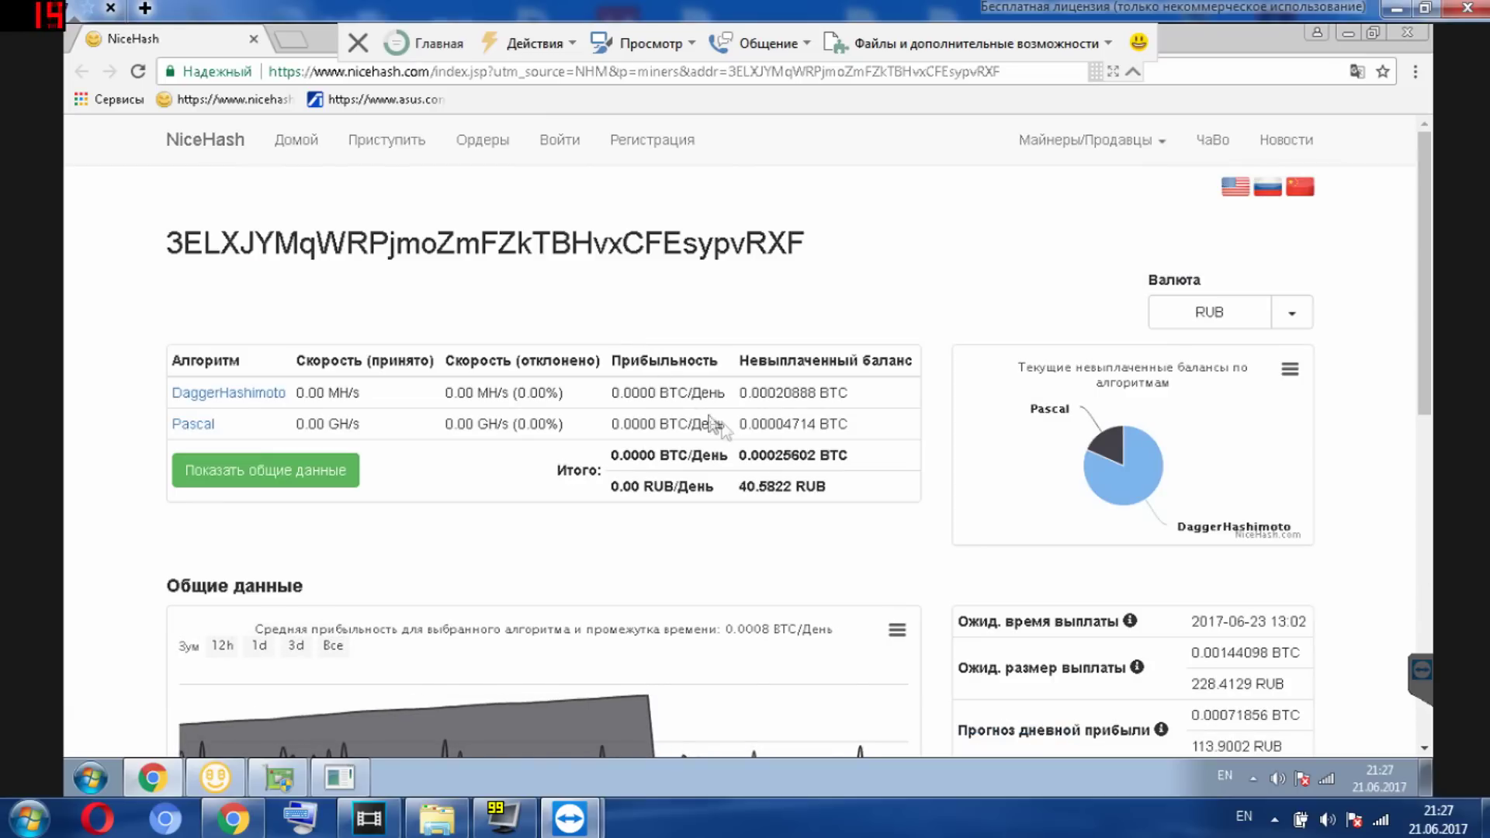
pyautogui.scroll(-1, 923, 489)
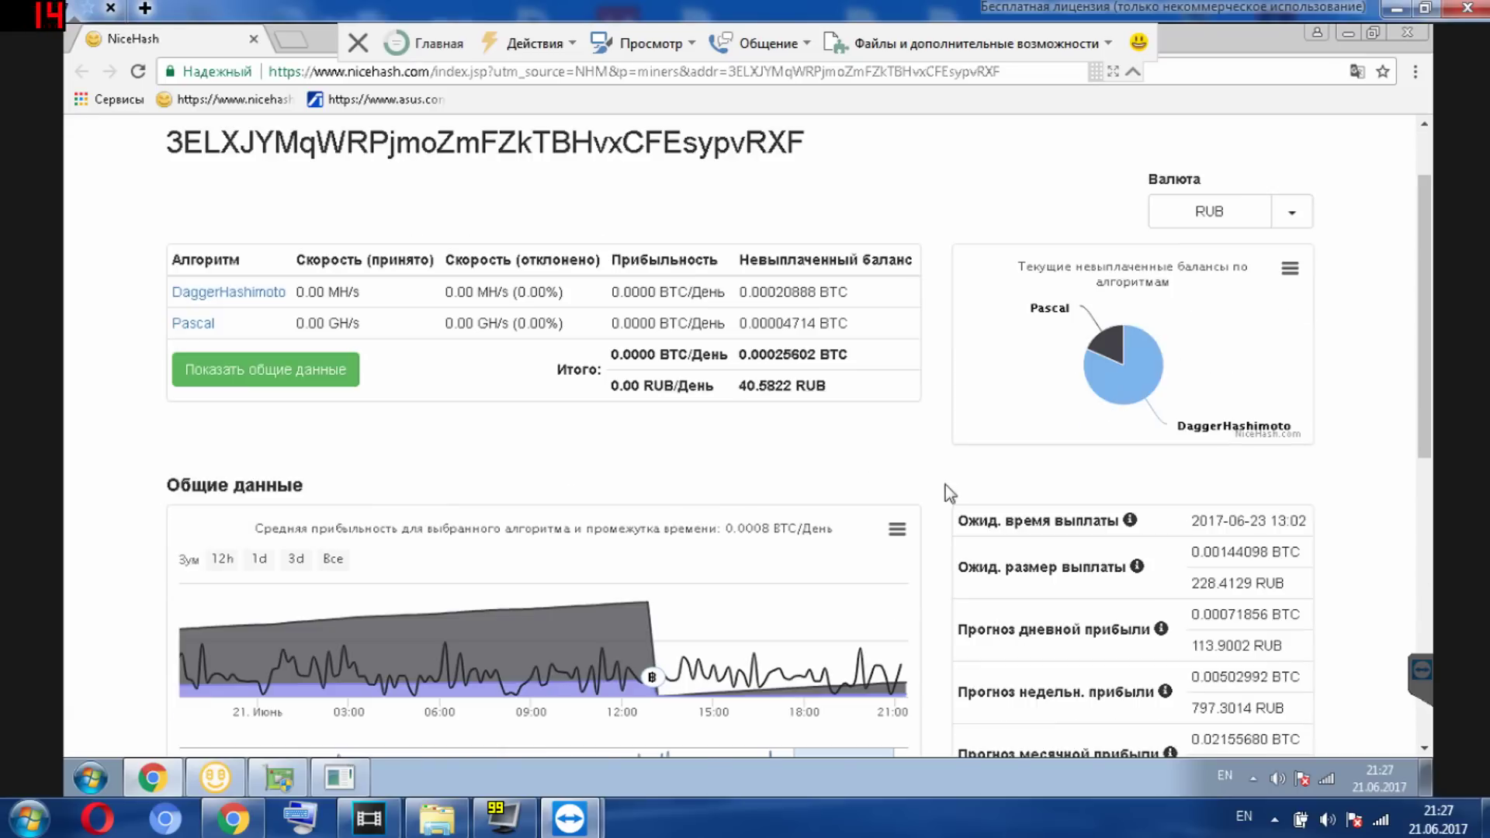
pyautogui.scroll(-1, 941, 487)
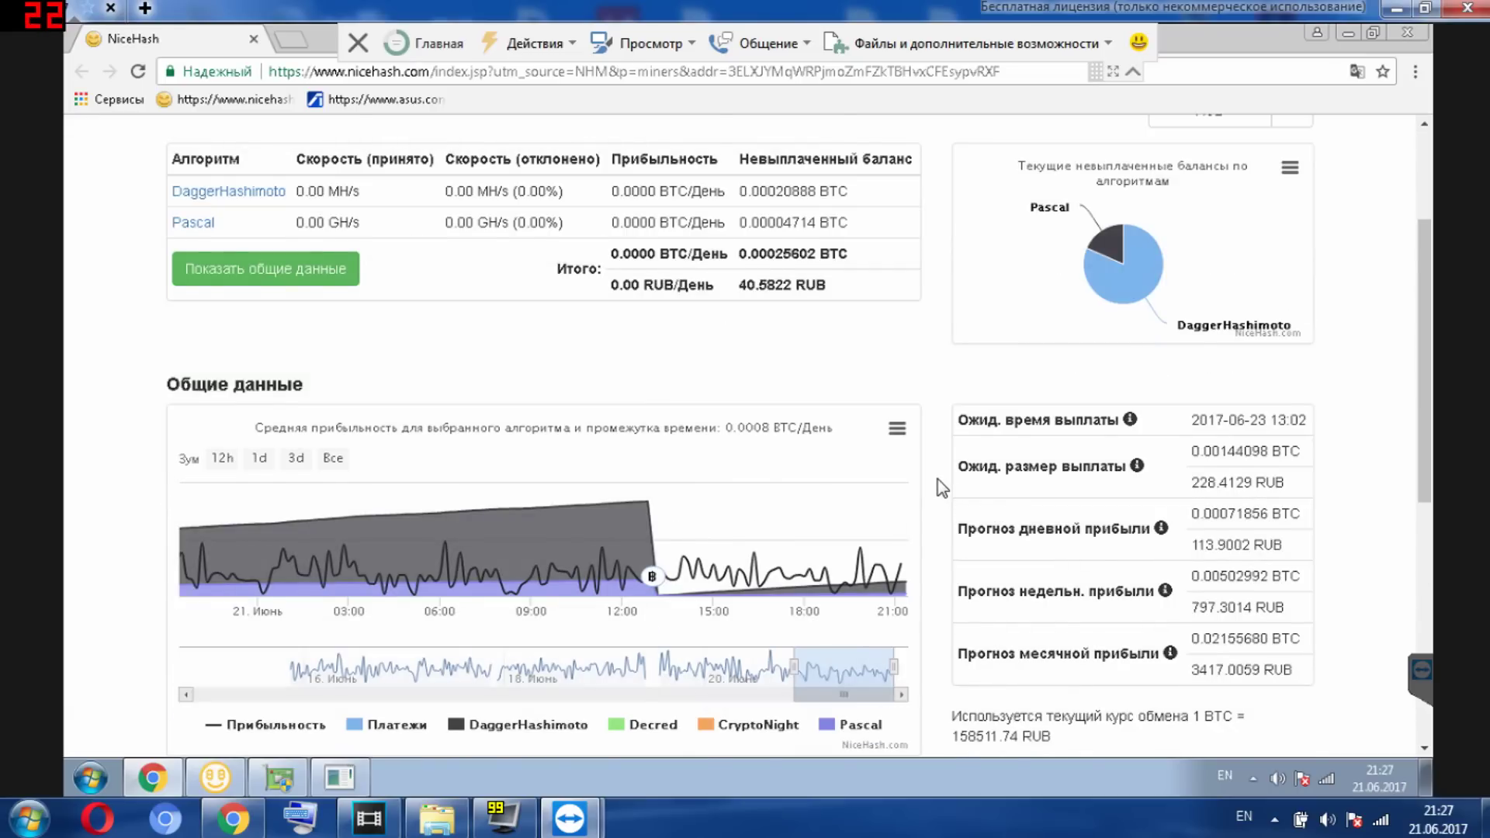
pyautogui.scroll(-1, 941, 487)
pyautogui.scroll(-2, 941, 488)
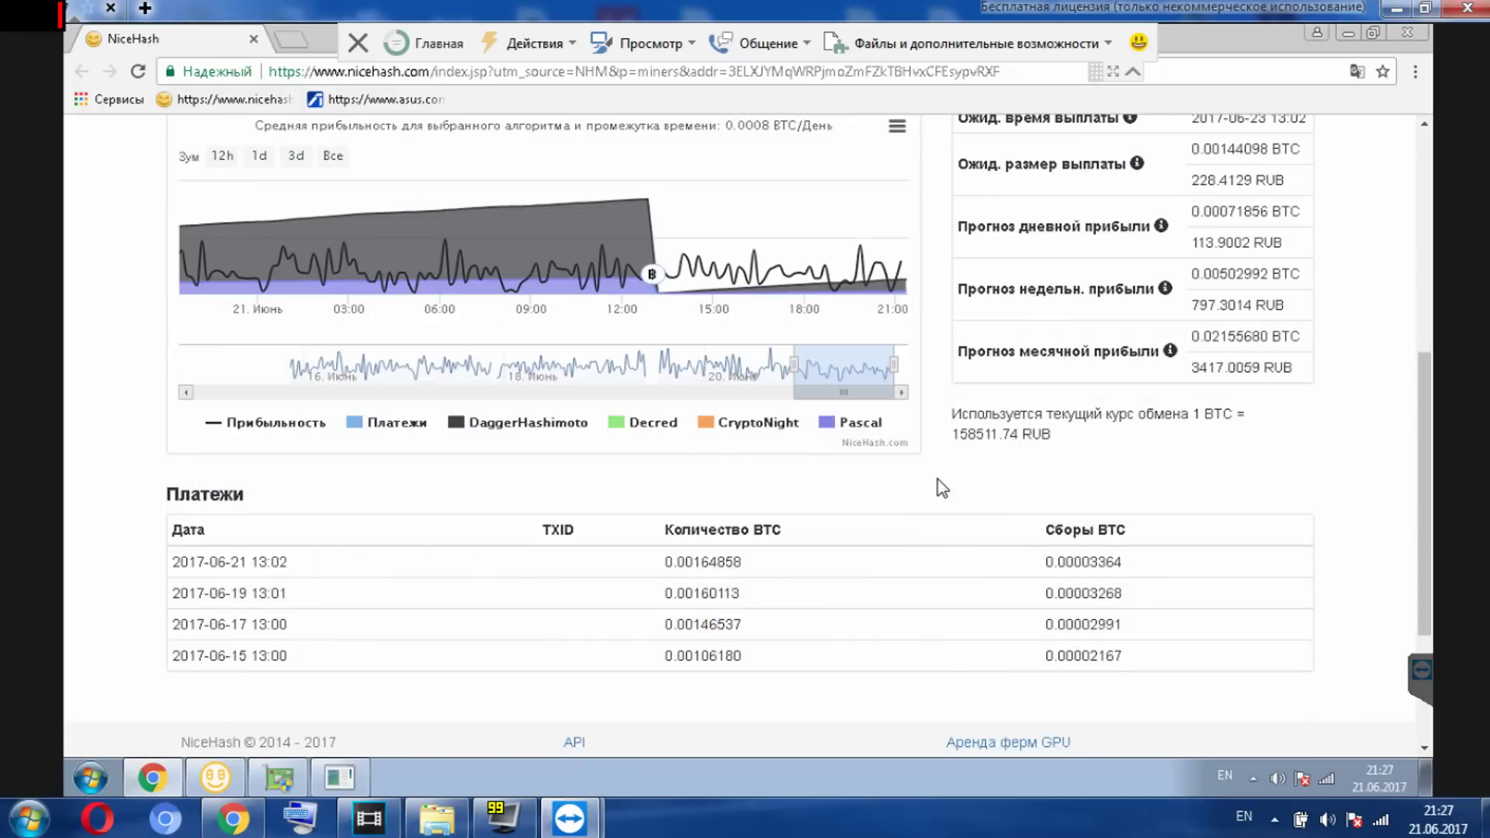
pyautogui.scroll(-1, 941, 488)
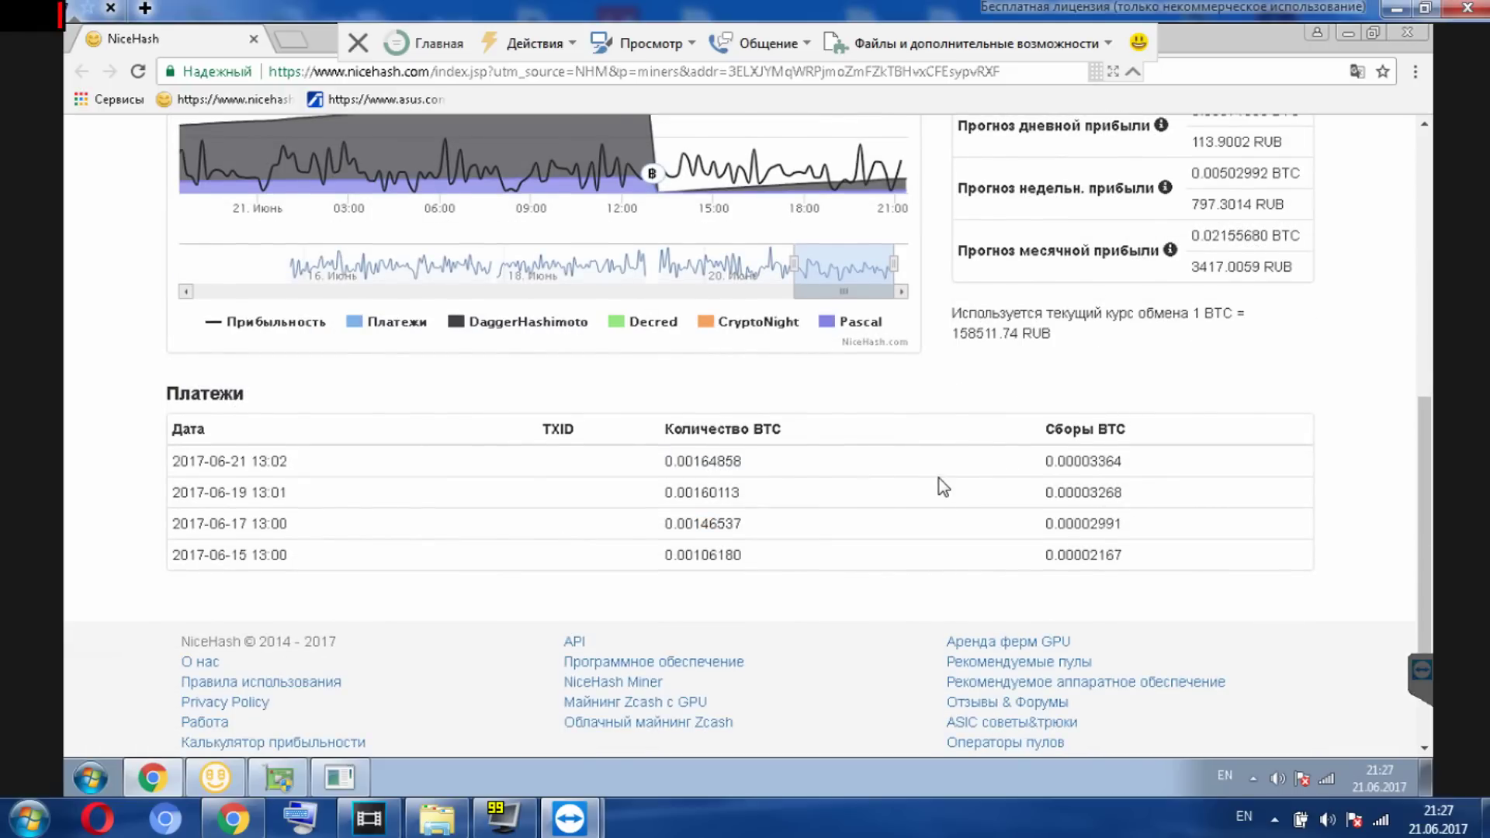
pyautogui.scroll(1, 943, 487)
pyautogui.scroll(1, 943, 487)
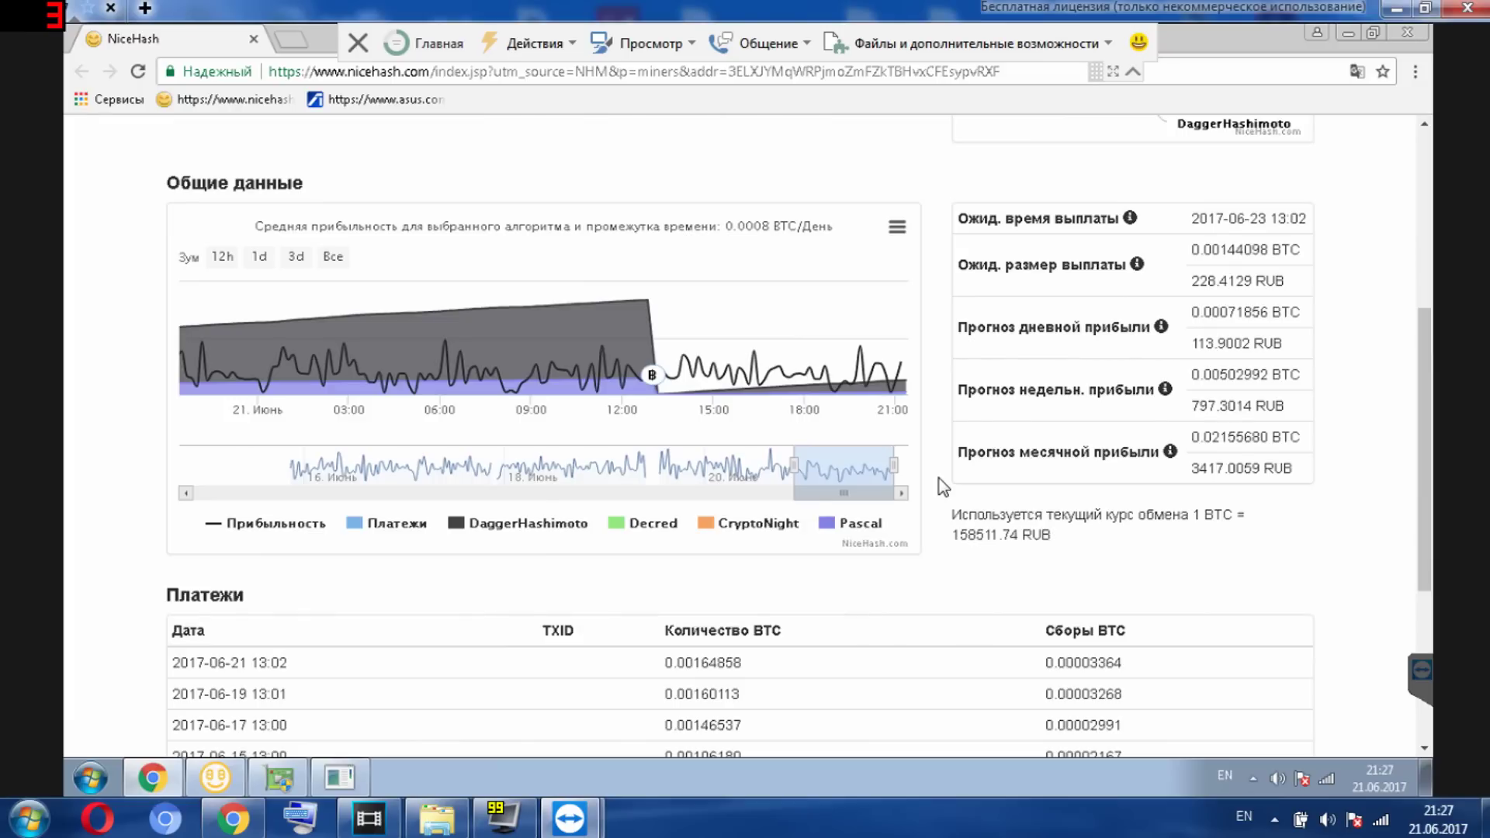
pyautogui.scroll(1, 943, 487)
pyautogui.scroll(1, 942, 484)
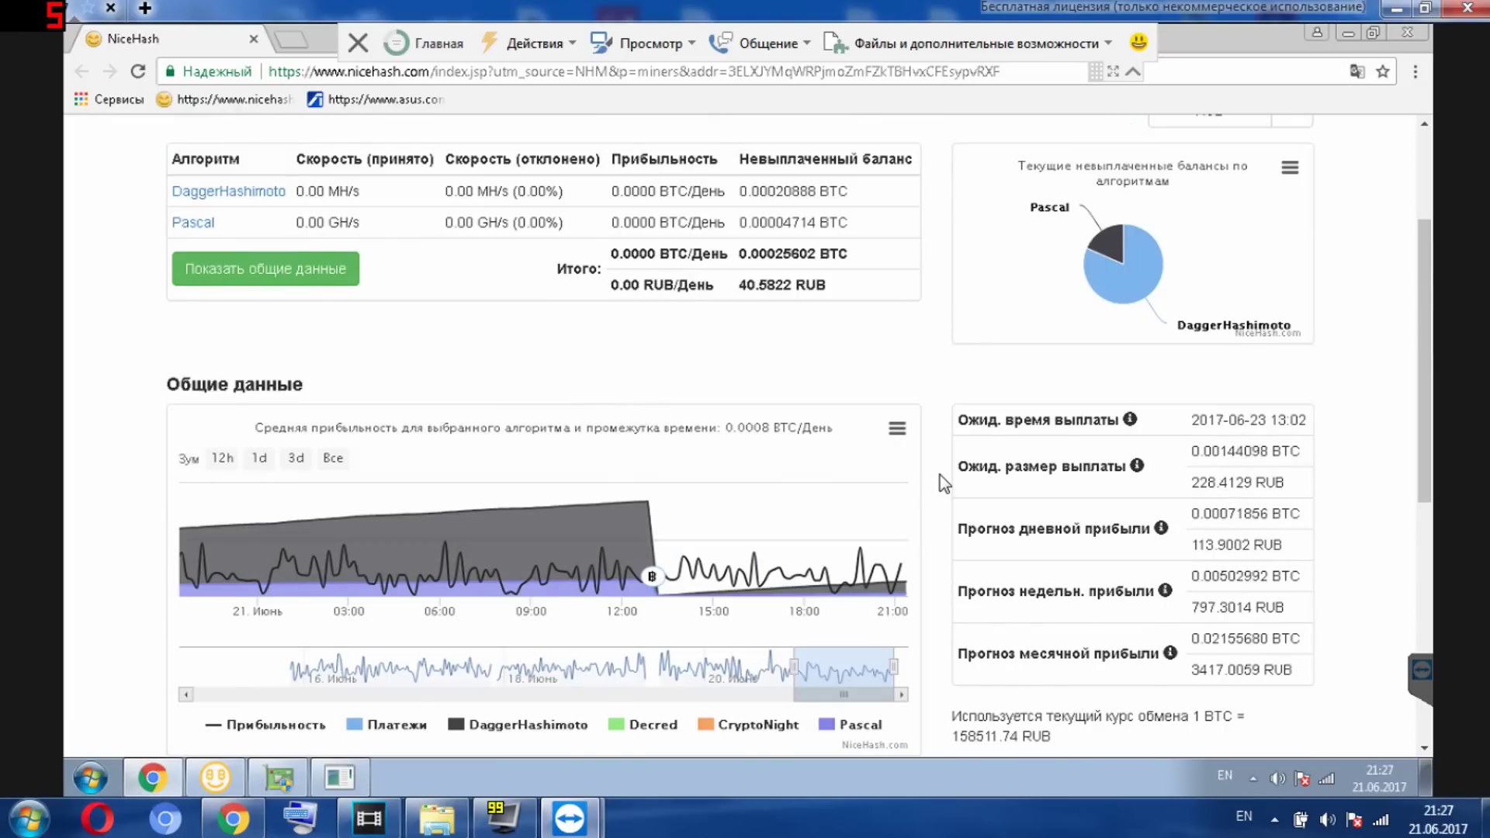
pyautogui.scroll(1, 943, 485)
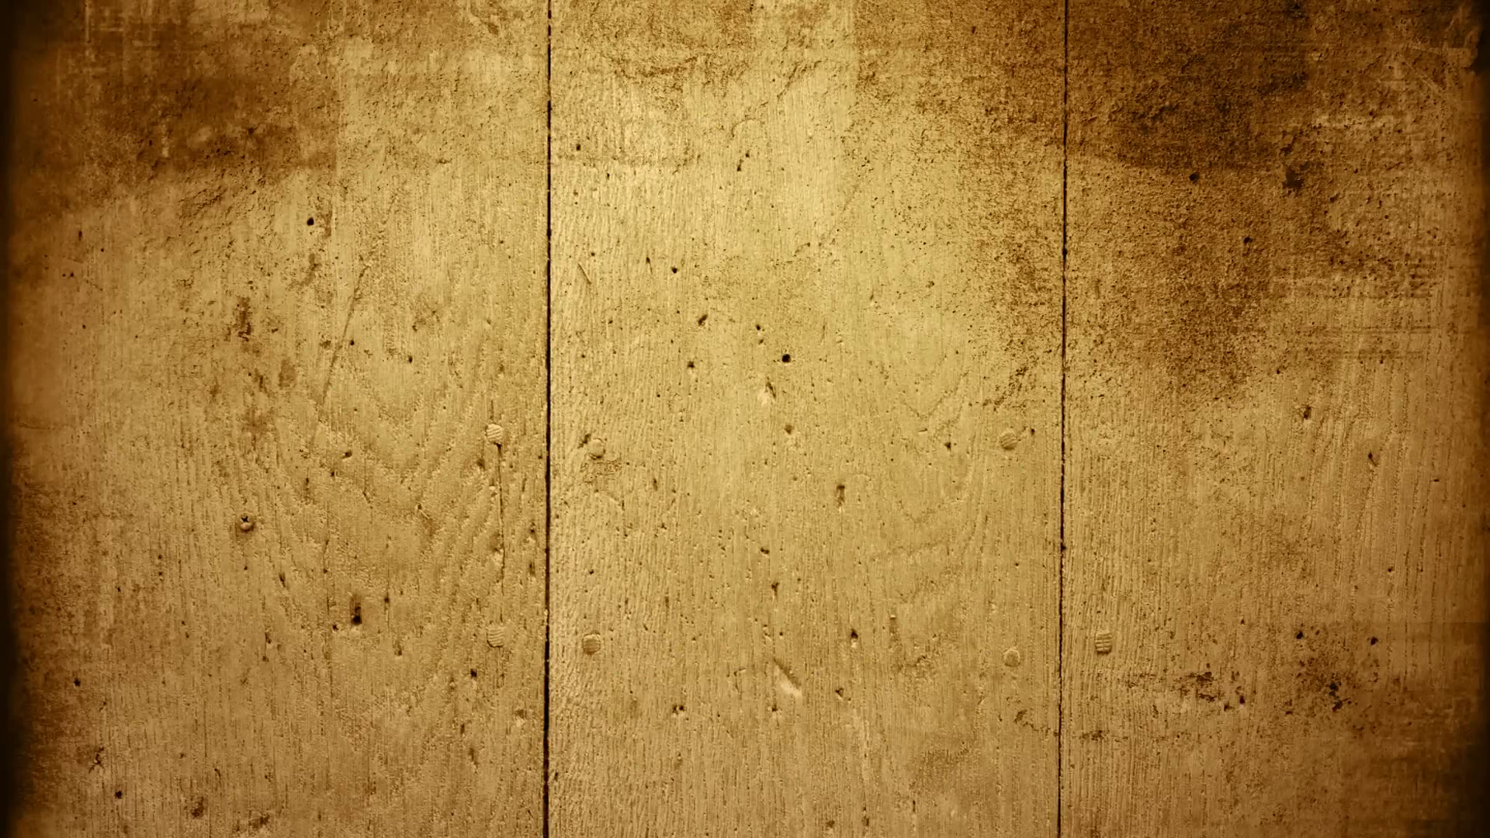